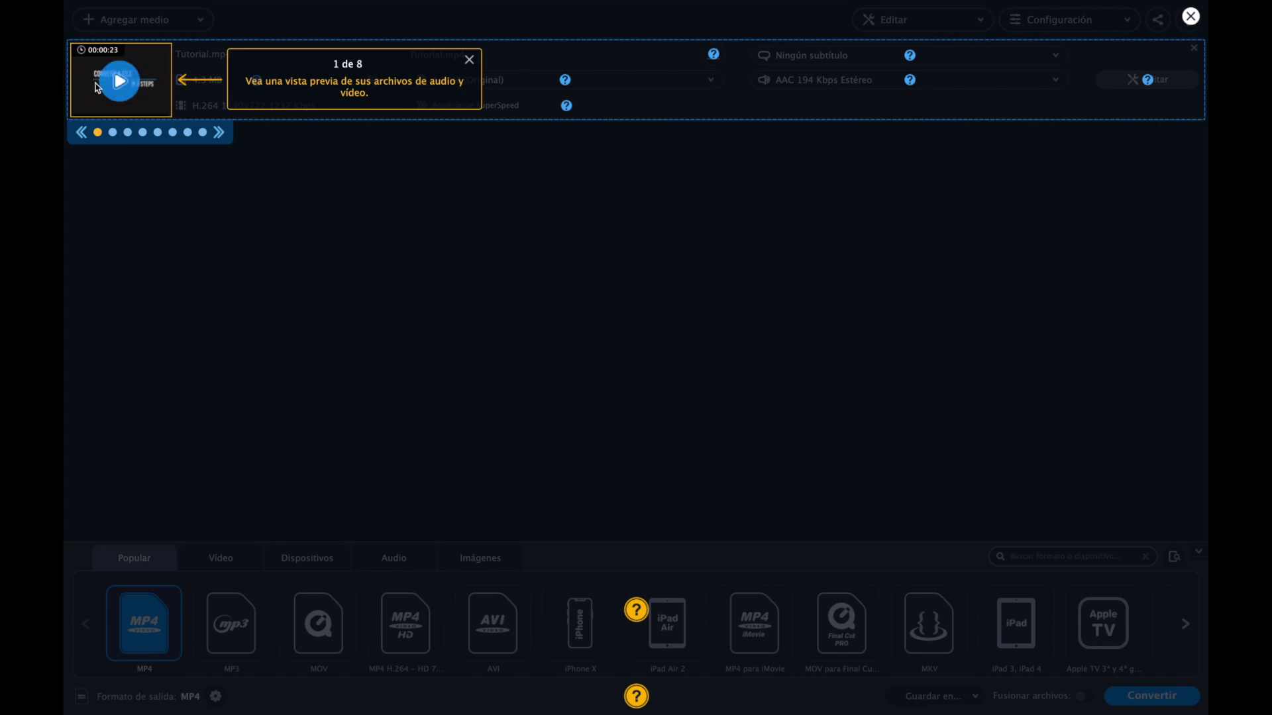
Go through the eight guided tips explaining the file entry's preview, name, size, subtitle, audio and editing controls
left_click(113, 132)
left_click(128, 133)
left_click(143, 133)
left_click(158, 133)
left_click(173, 132)
left_click(187, 132)
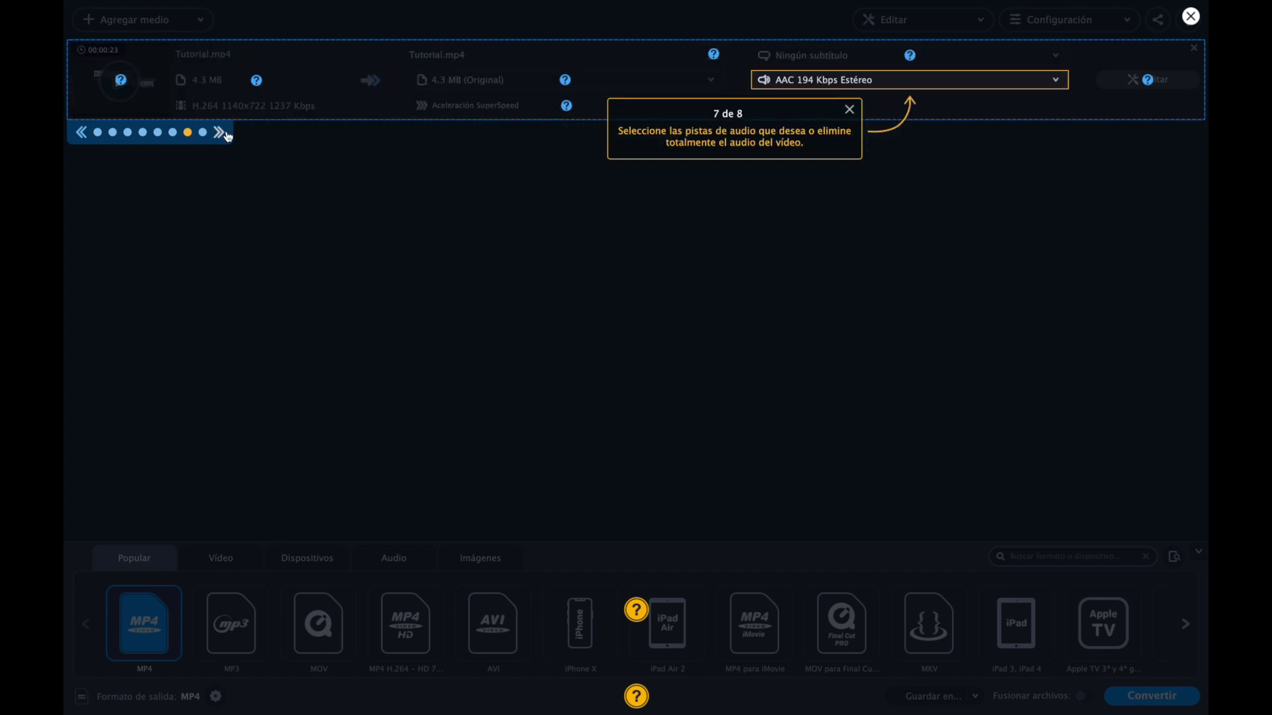
left_click(202, 133)
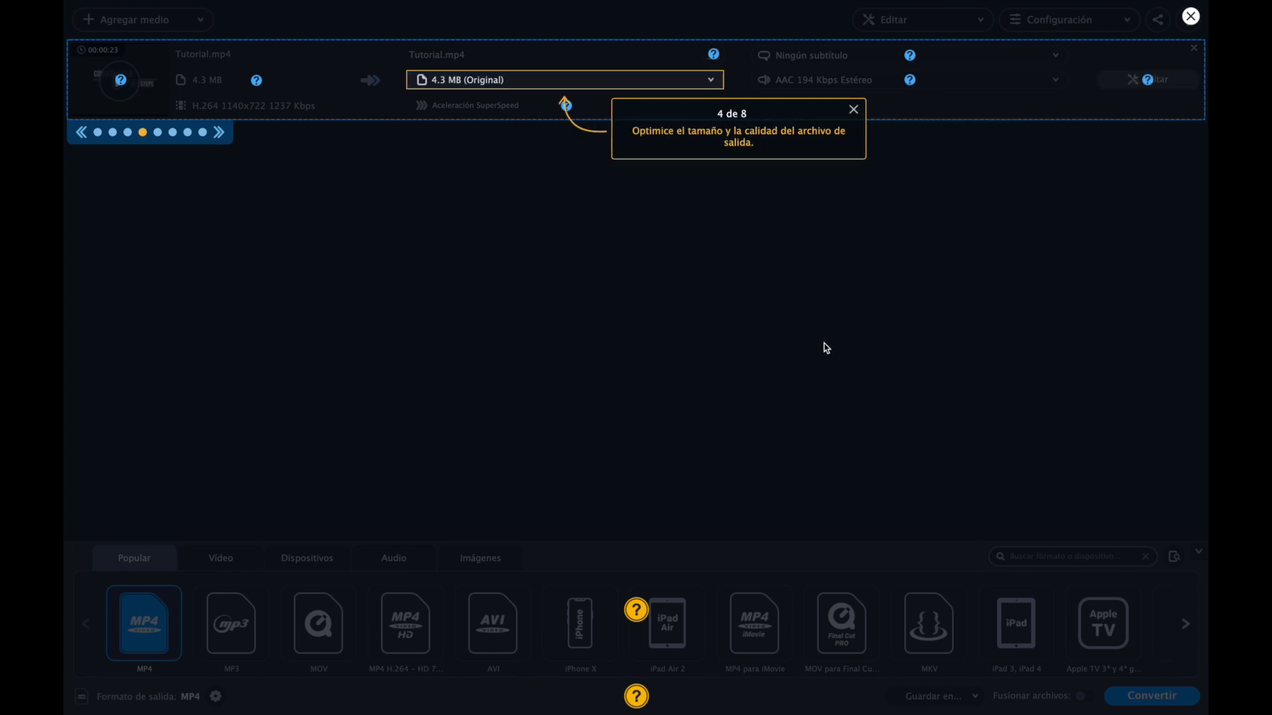
Go through the five guided tips explaining the output format categories, presets and format search
left_click(637, 613)
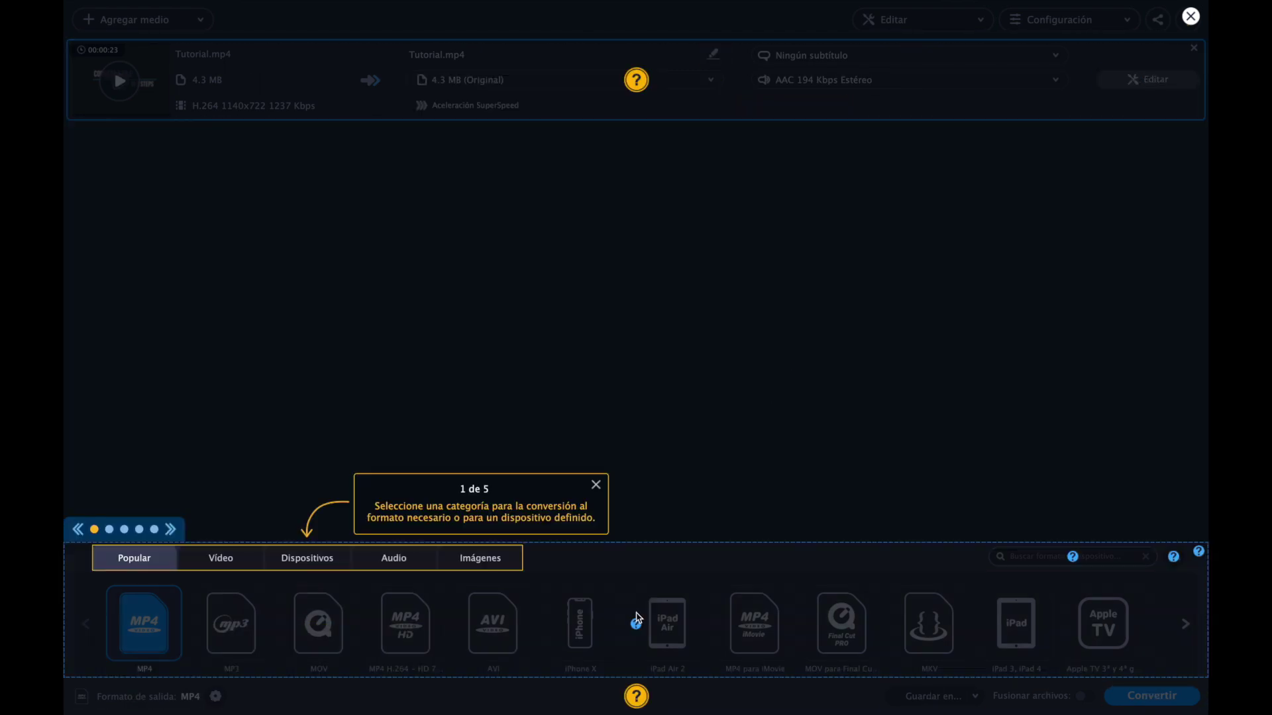
left_click(109, 530)
left_click(124, 530)
left_click(139, 530)
left_click(154, 530)
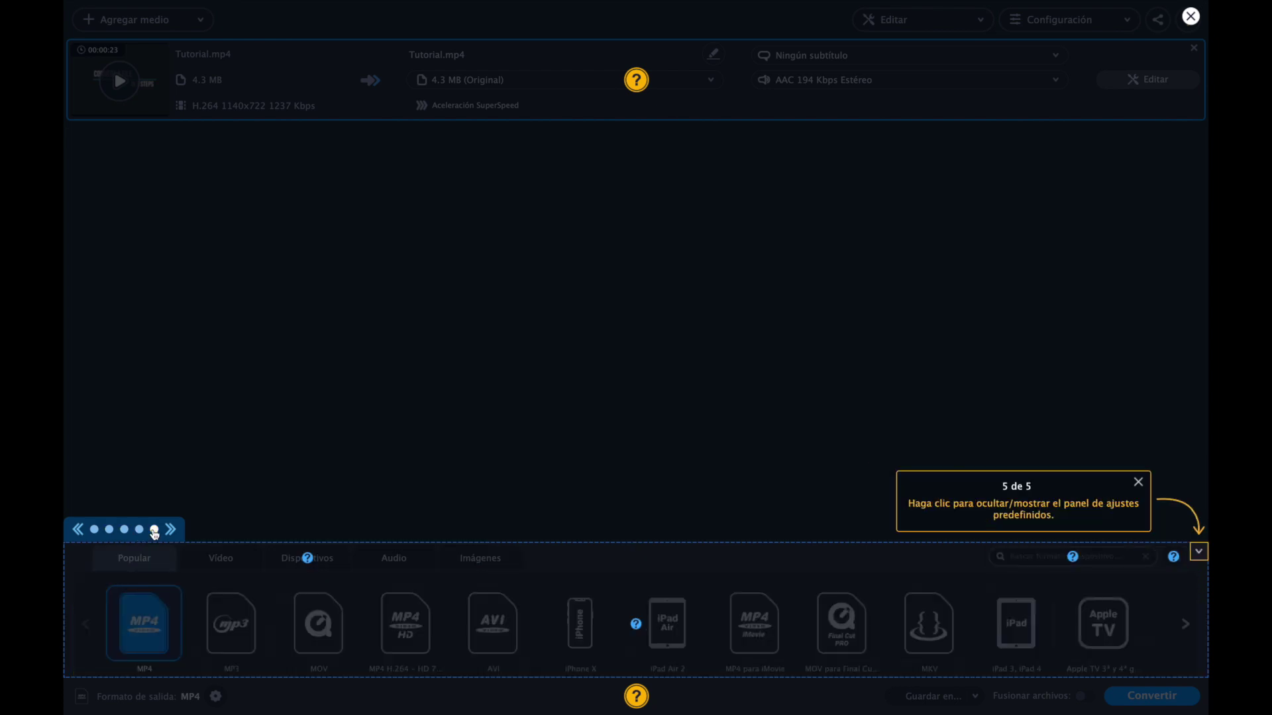
Go through the five guided tips on the output format, format settings, save location, file merging and conversion start
left_click(634, 696)
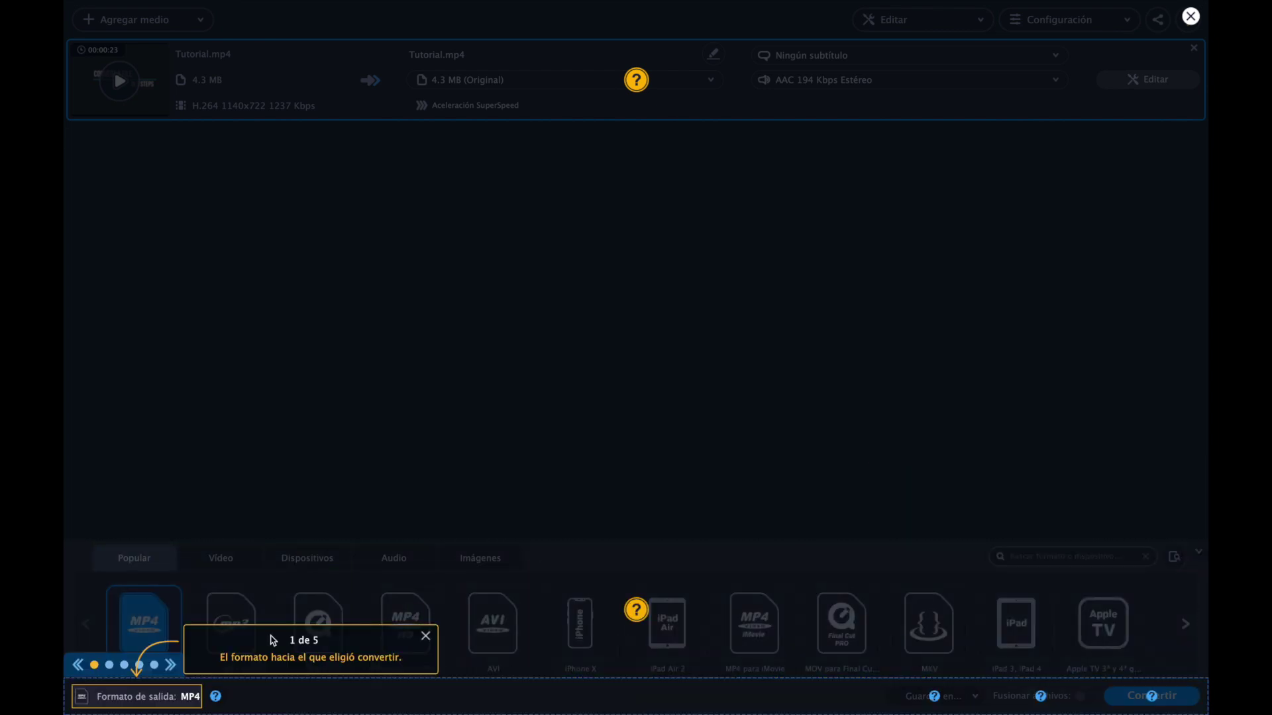
left_click(110, 665)
left_click(124, 665)
left_click(139, 665)
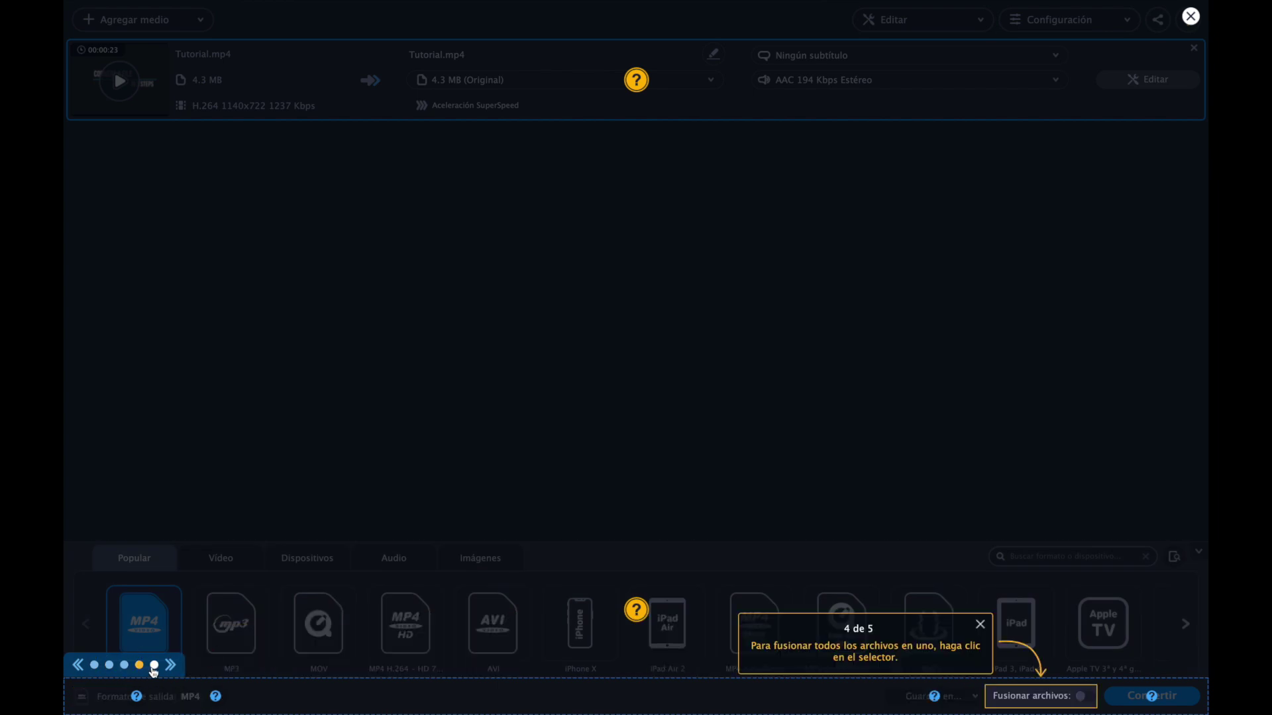
left_click(154, 666)
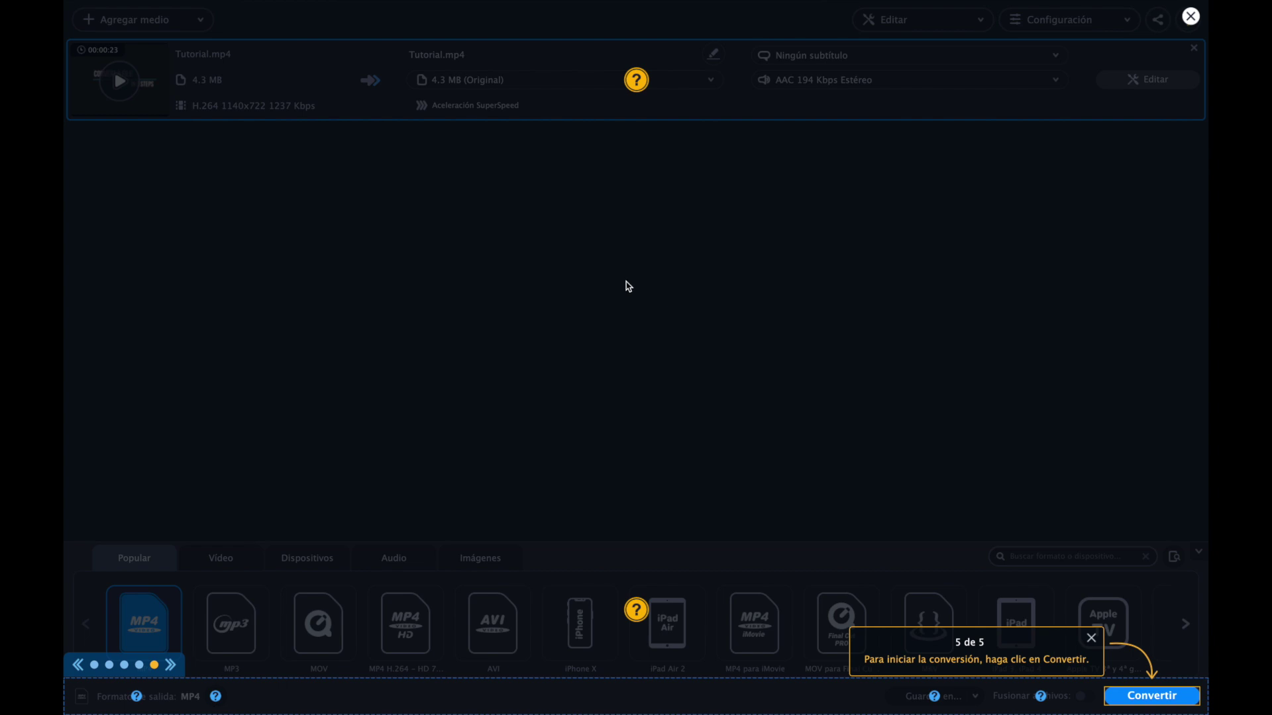
Close the guided tips and remove the sample Tutorial.mp4 from the file list
left_click(627, 286)
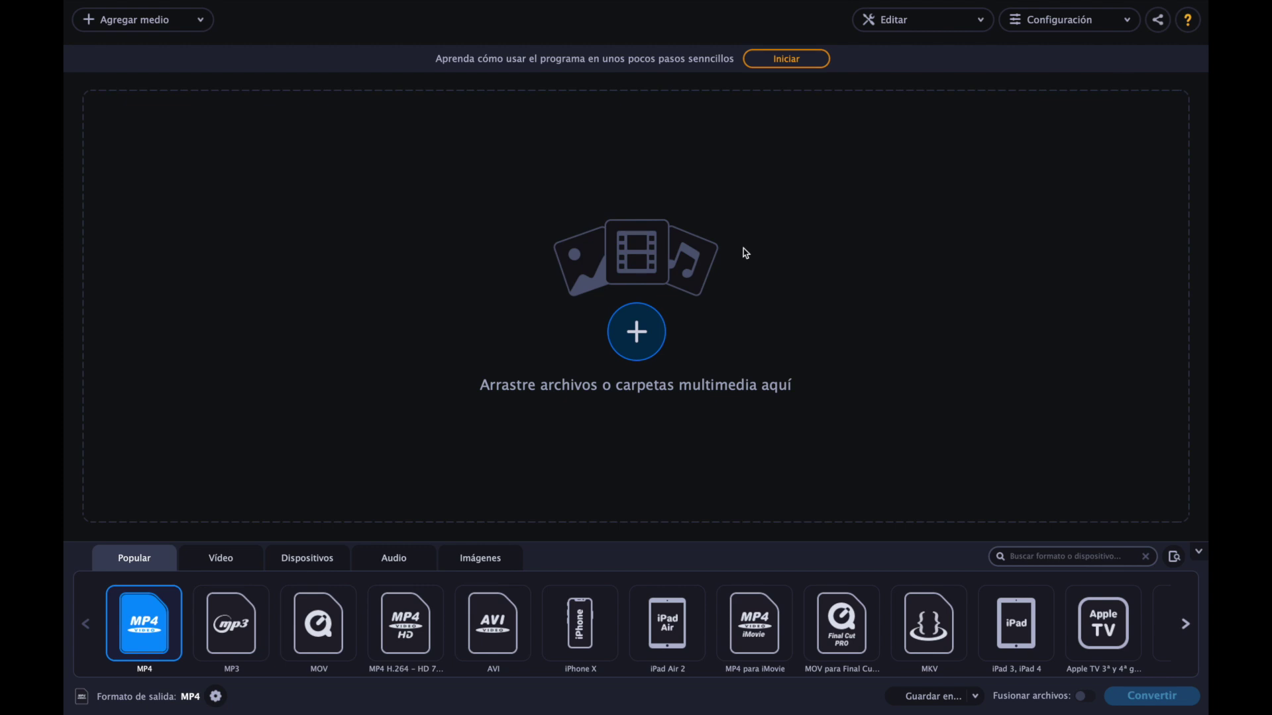
left_click(1189, 21)
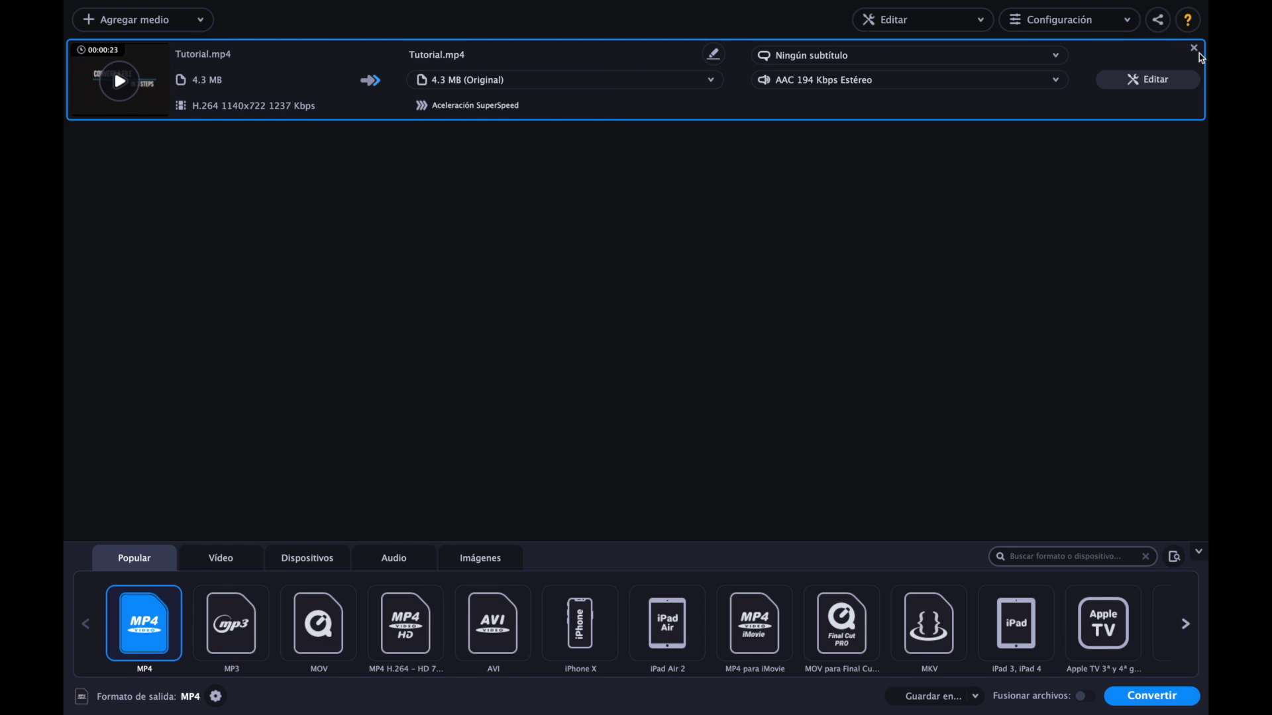
left_click(1193, 48)
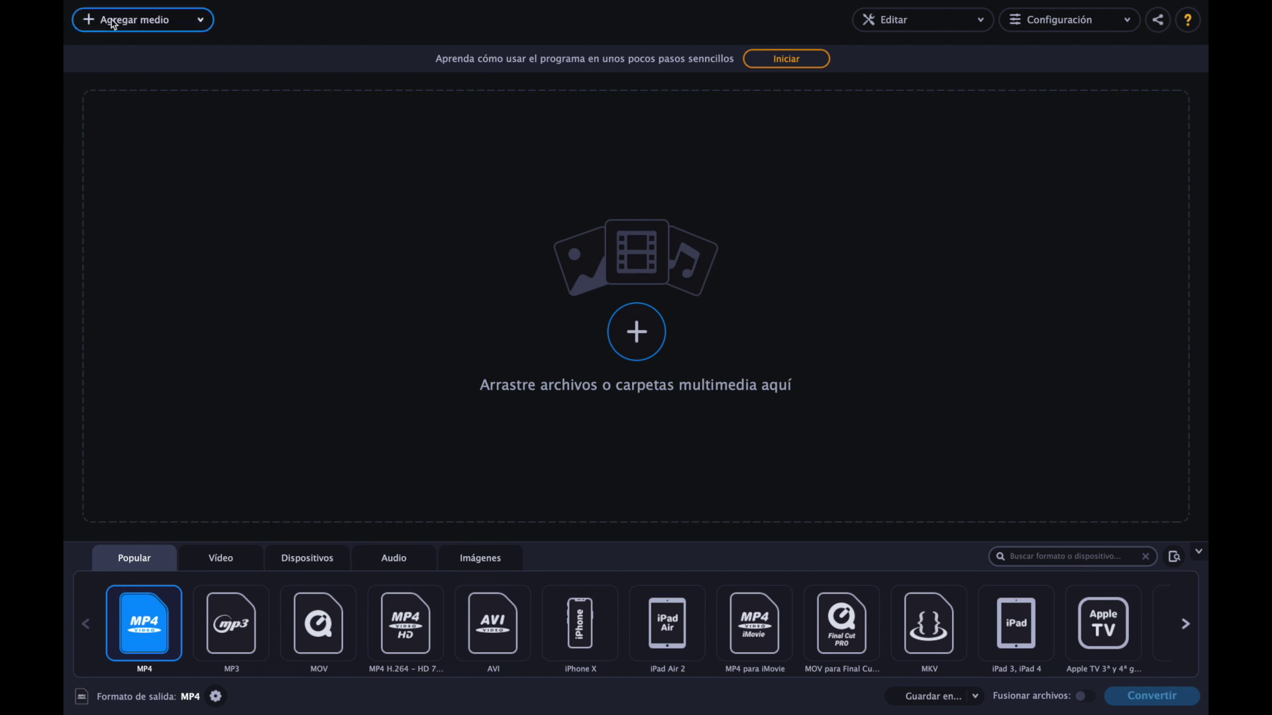
Review the options for adding media, opening the folder and file pickers and closing them without importing anything
left_click(200, 26)
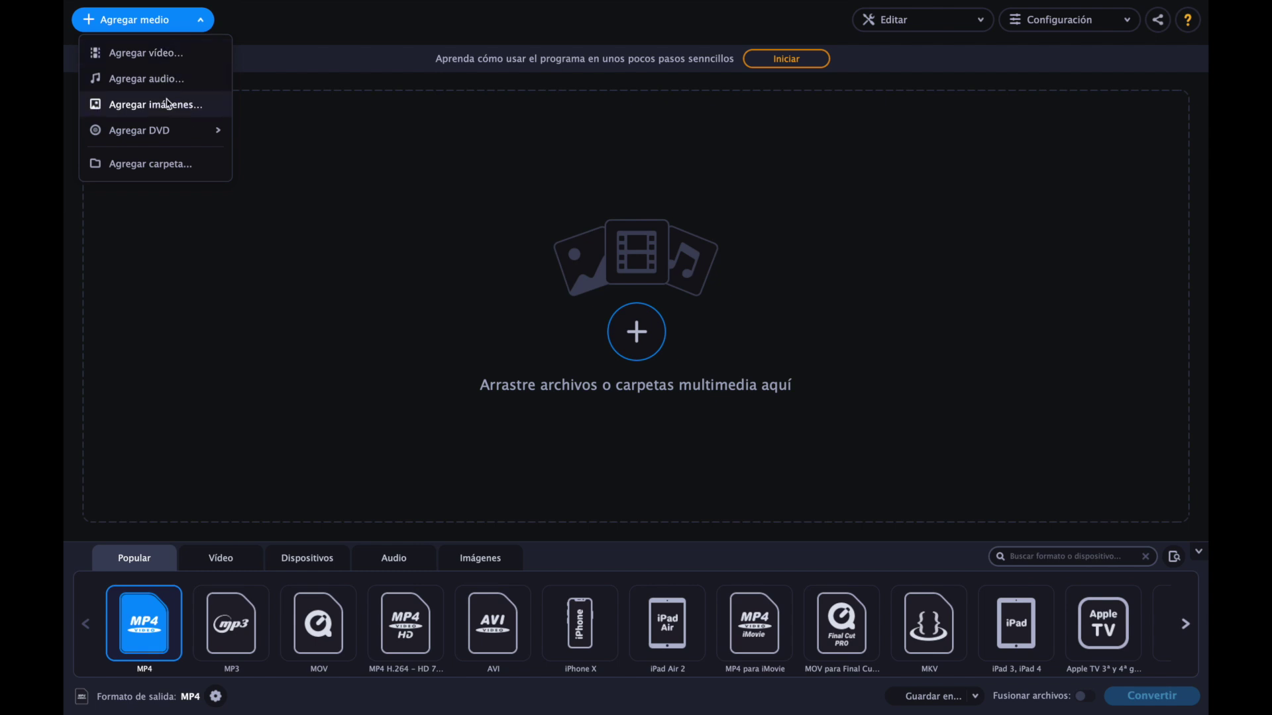
mouse_move(165, 137)
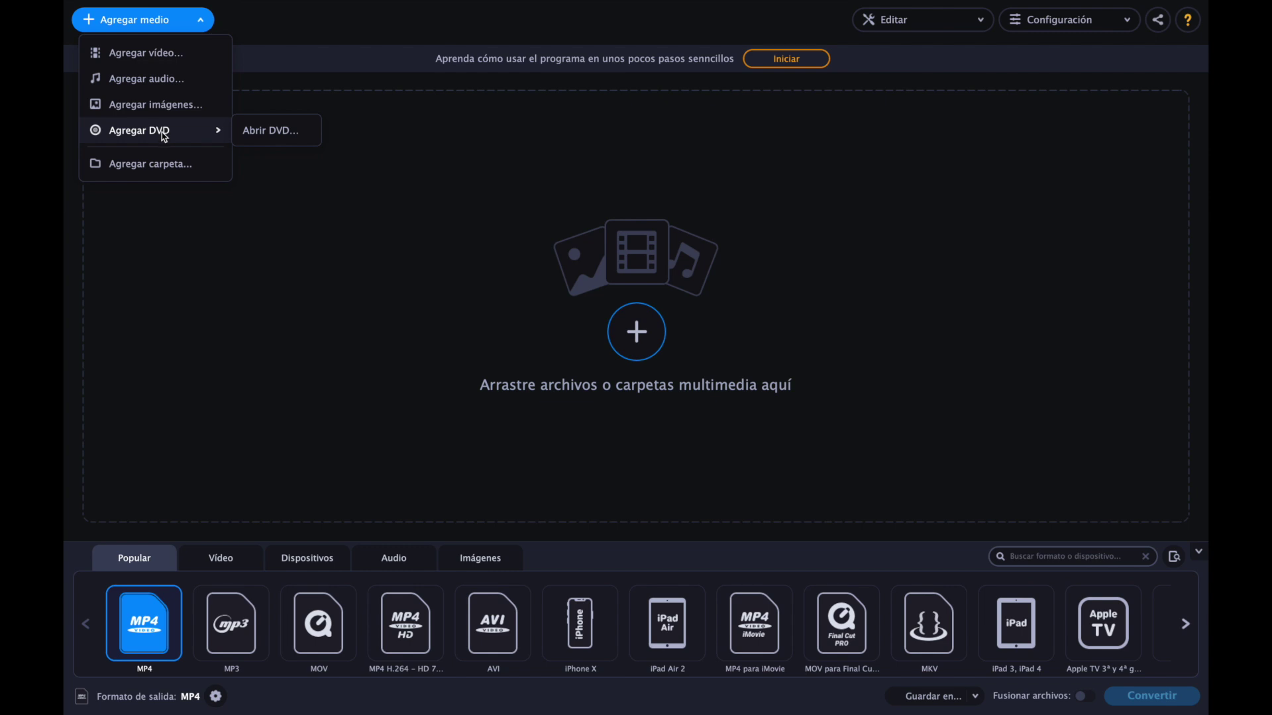
left_click(184, 164)
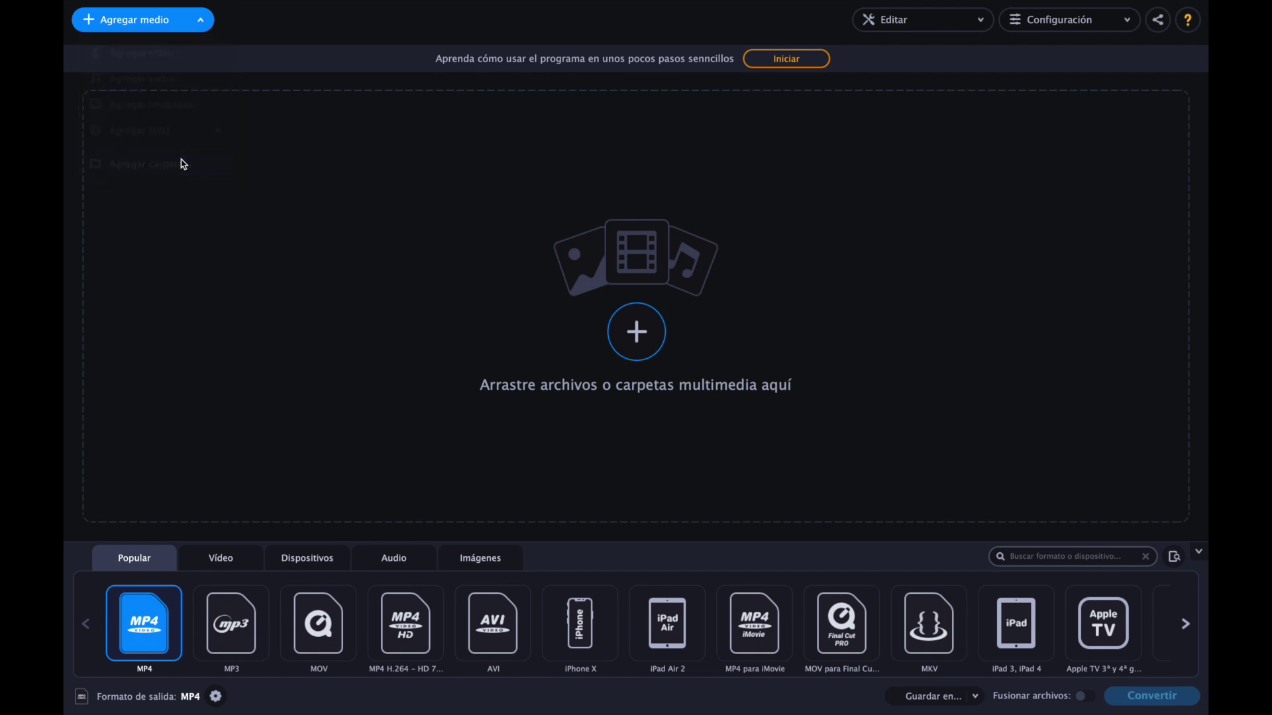
left_click(404, 228)
left_click(792, 395)
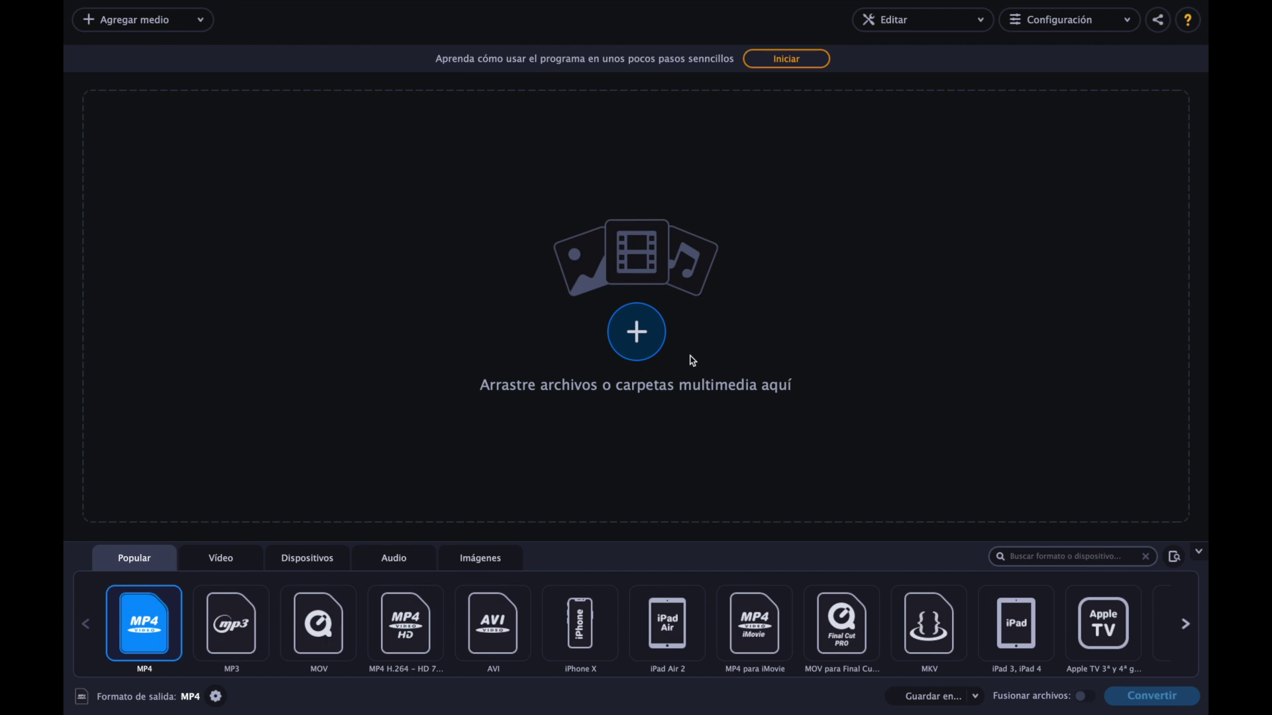
left_click(640, 326)
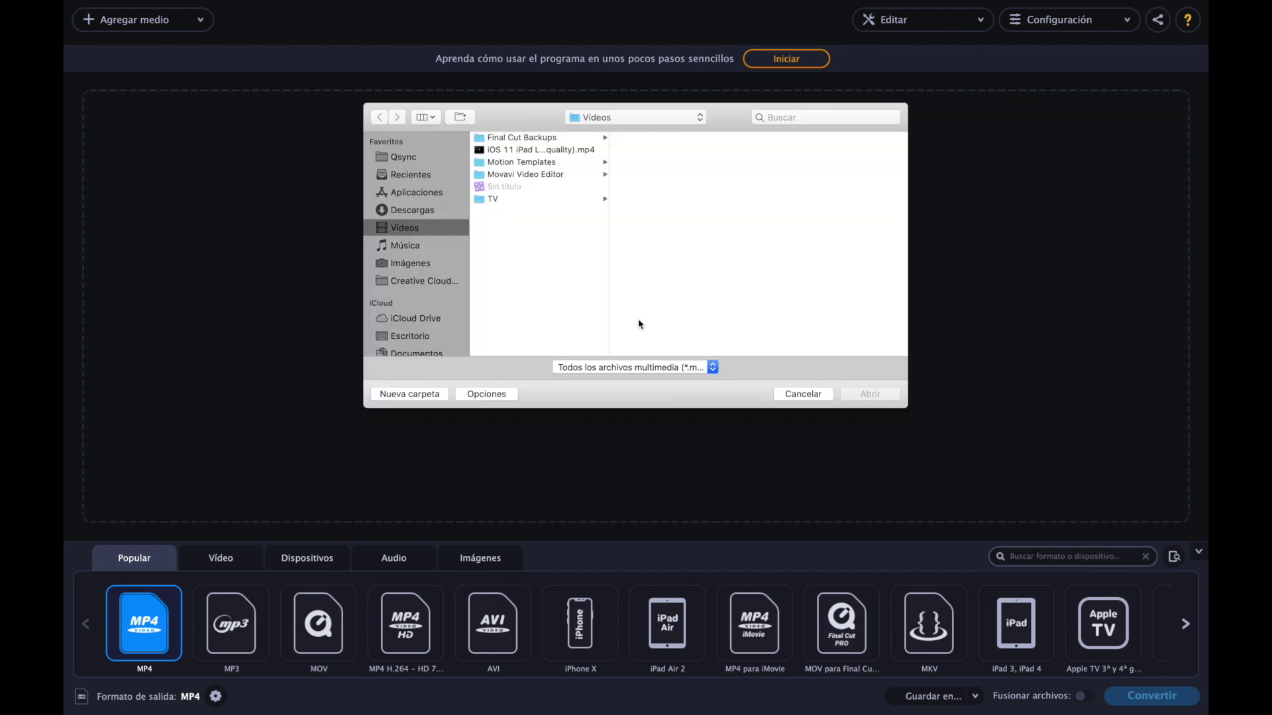
left_click(795, 392)
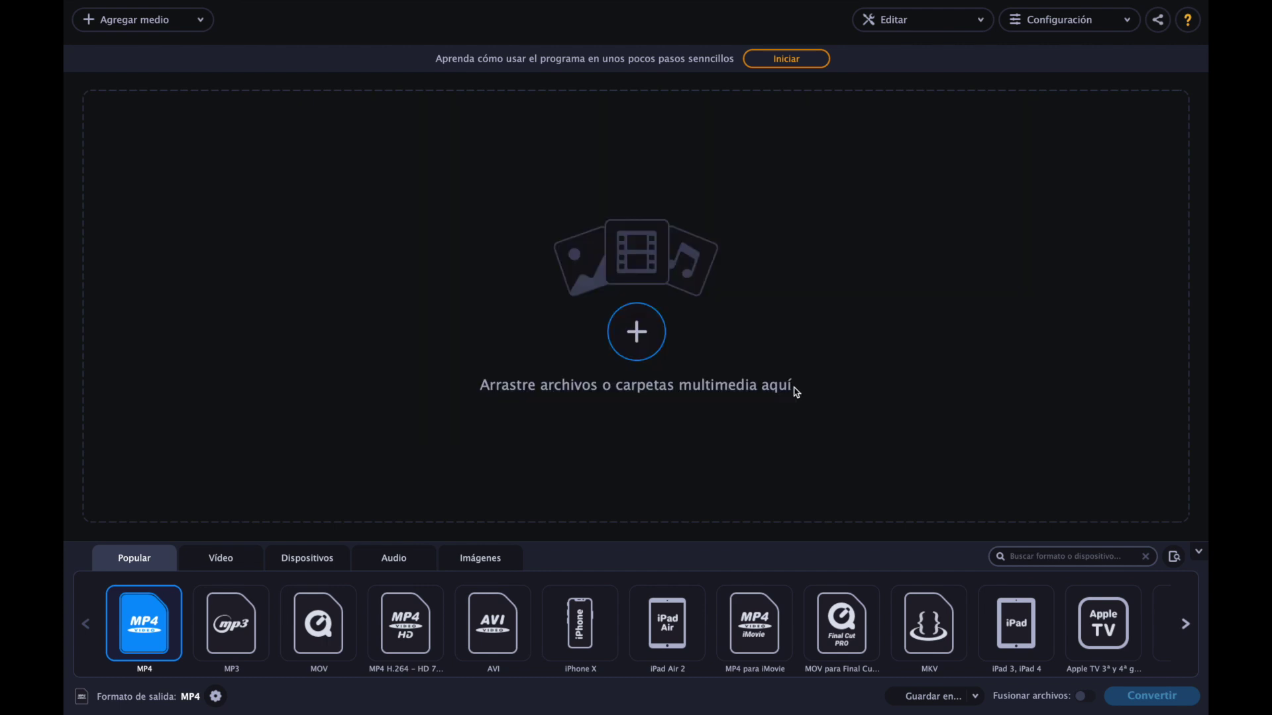
Review the available editing tools and the program's configuration options, including the general preferences, cancelling the preferences dialog
left_click(980, 26)
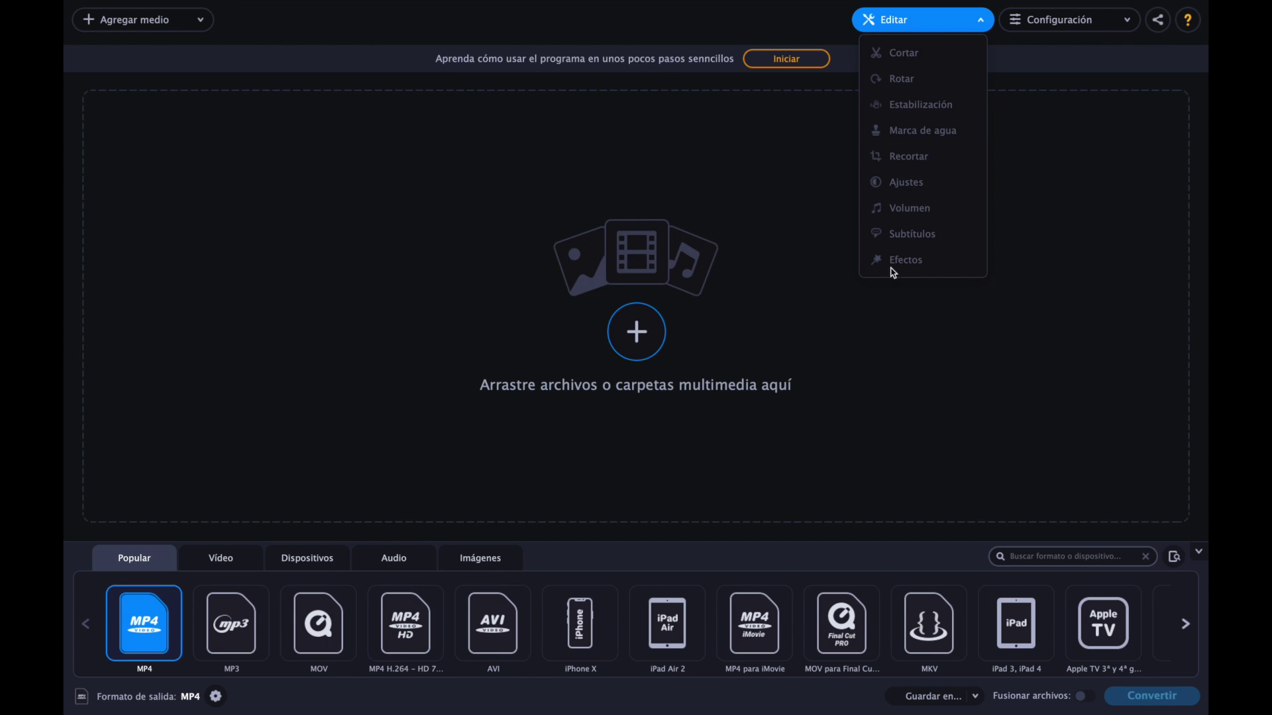
left_click(1122, 26)
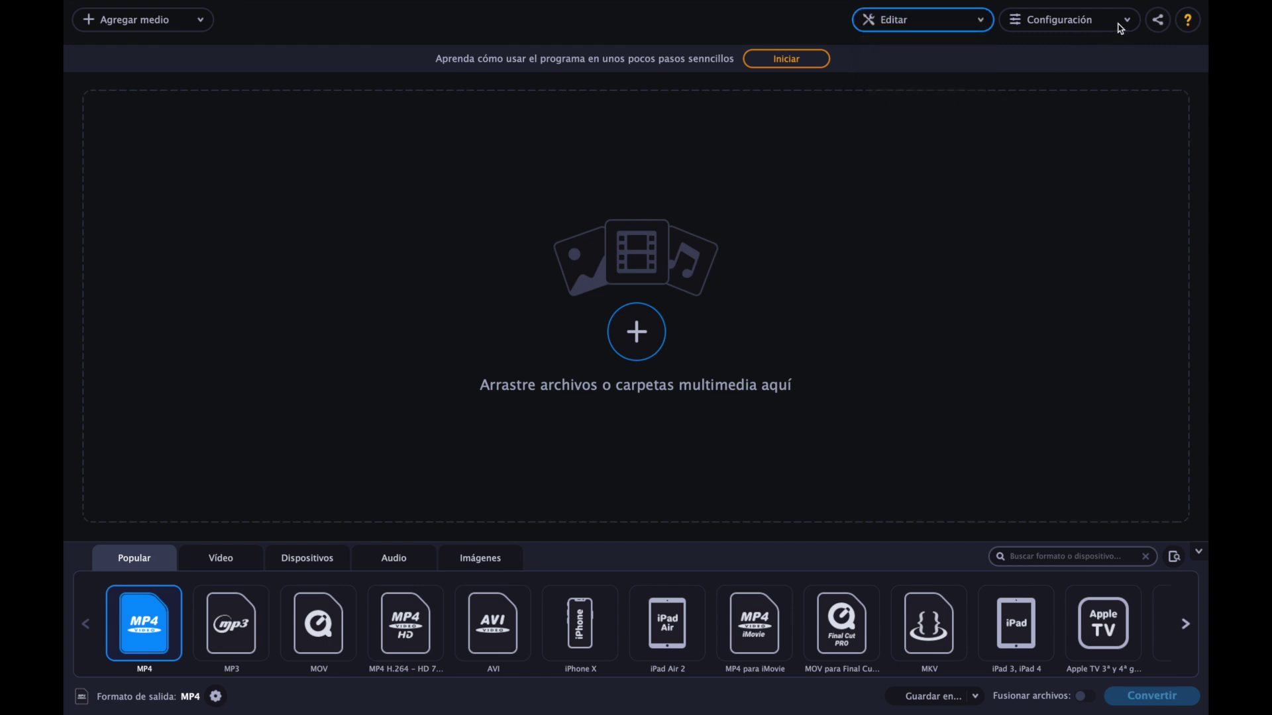
left_click(1121, 25)
left_click(956, 56)
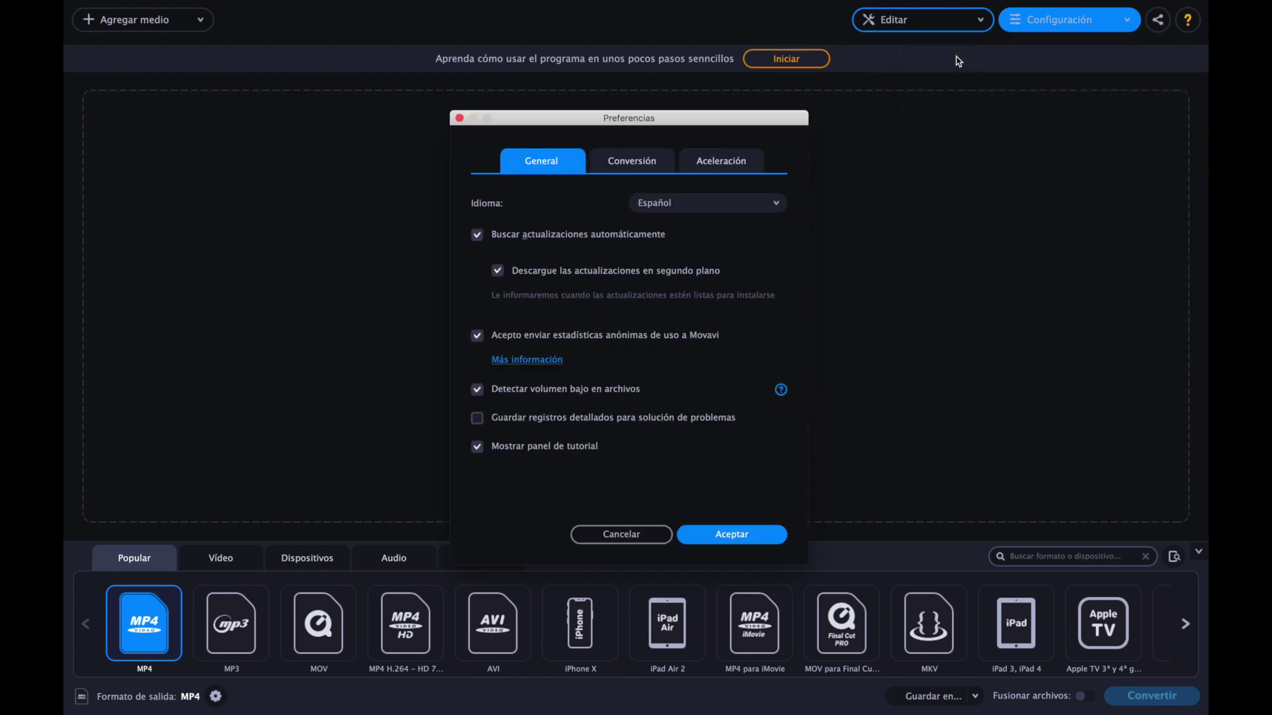
left_click(626, 536)
left_click(1060, 20)
mouse_move(1004, 104)
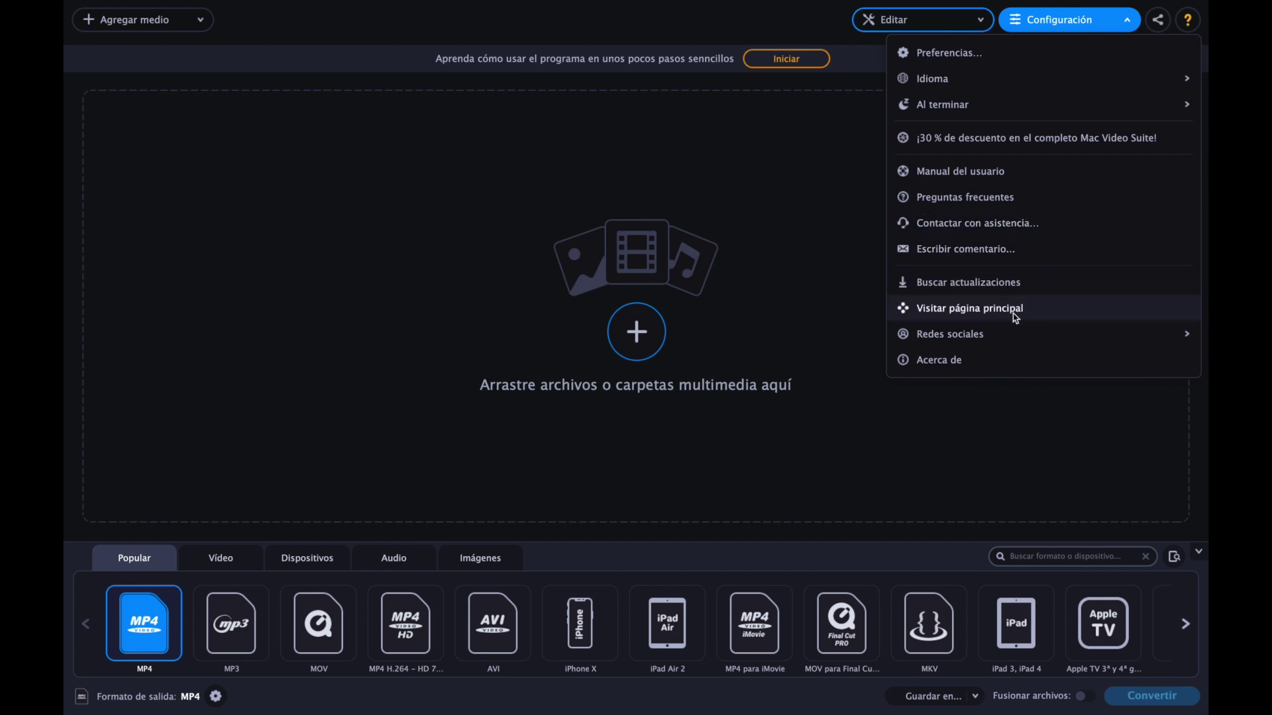
Examine the popular output presets, from MP4 and MP3 through to the iPad and iPhone models
scroll(298, 580, "right", 8)
scroll(298, 580, "left", 8)
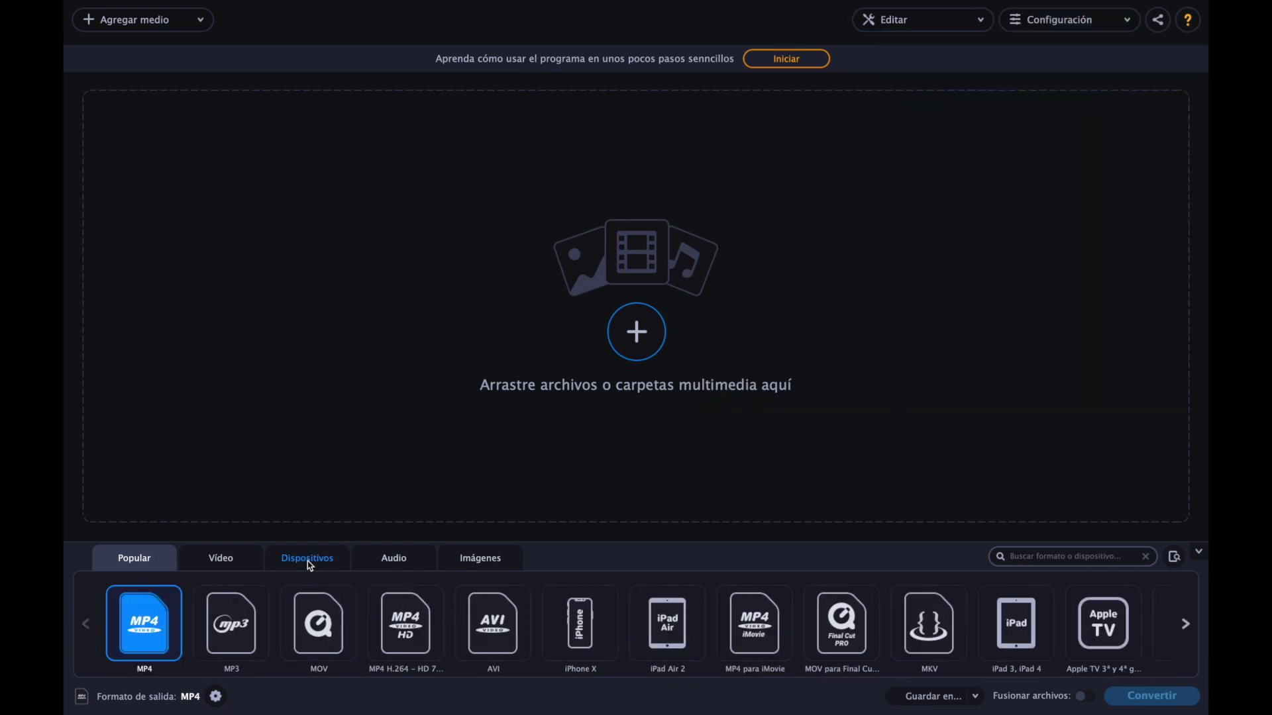
scroll(352, 607, "right", 5)
scroll(352, 607, "left", 5)
scroll(155, 626, "down", 2)
scroll(159, 624, "up", 2)
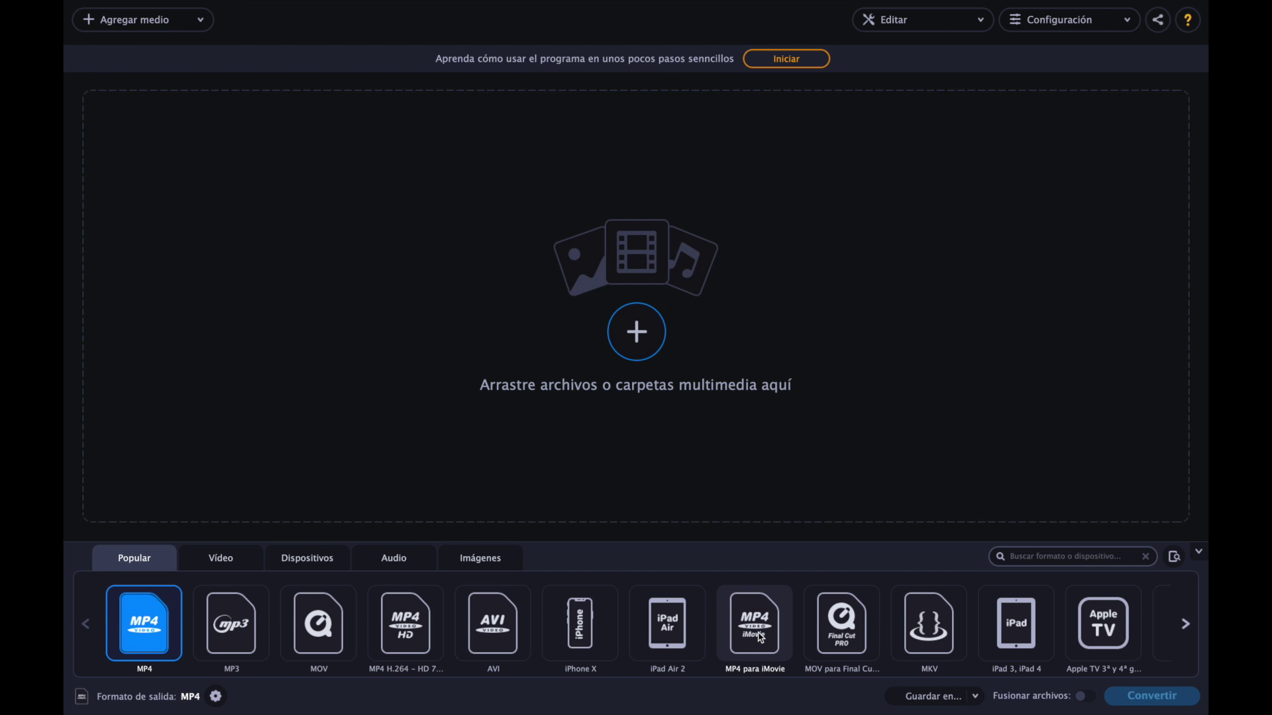
scroll(760, 638, "right", 8)
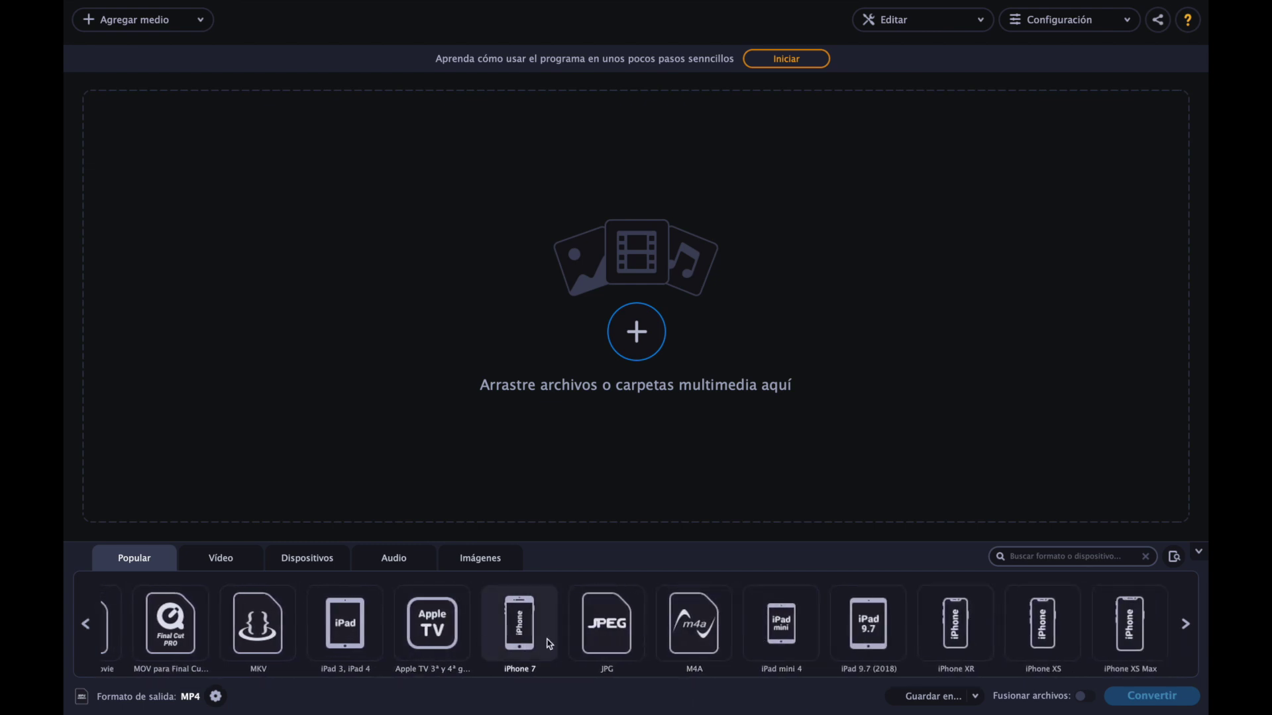
scroll(549, 643, "right", 1)
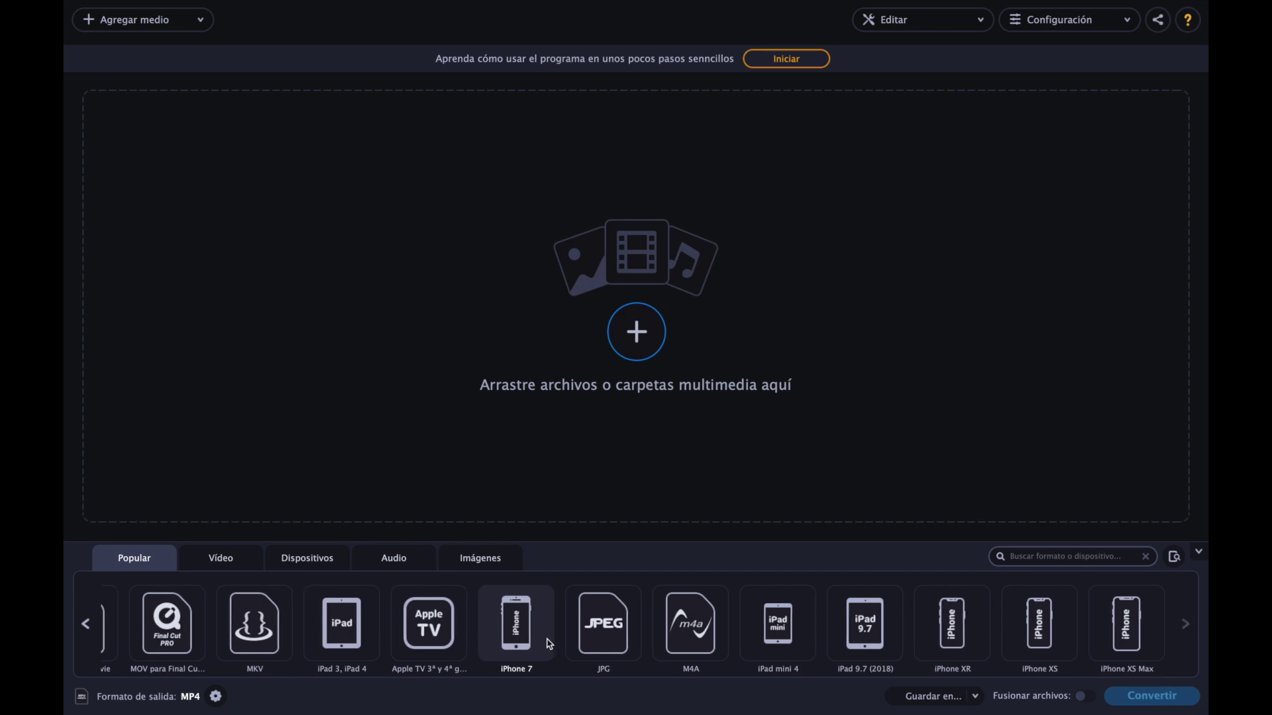
Examine the full range of video output formats, from MP4 to general video
left_click(233, 561)
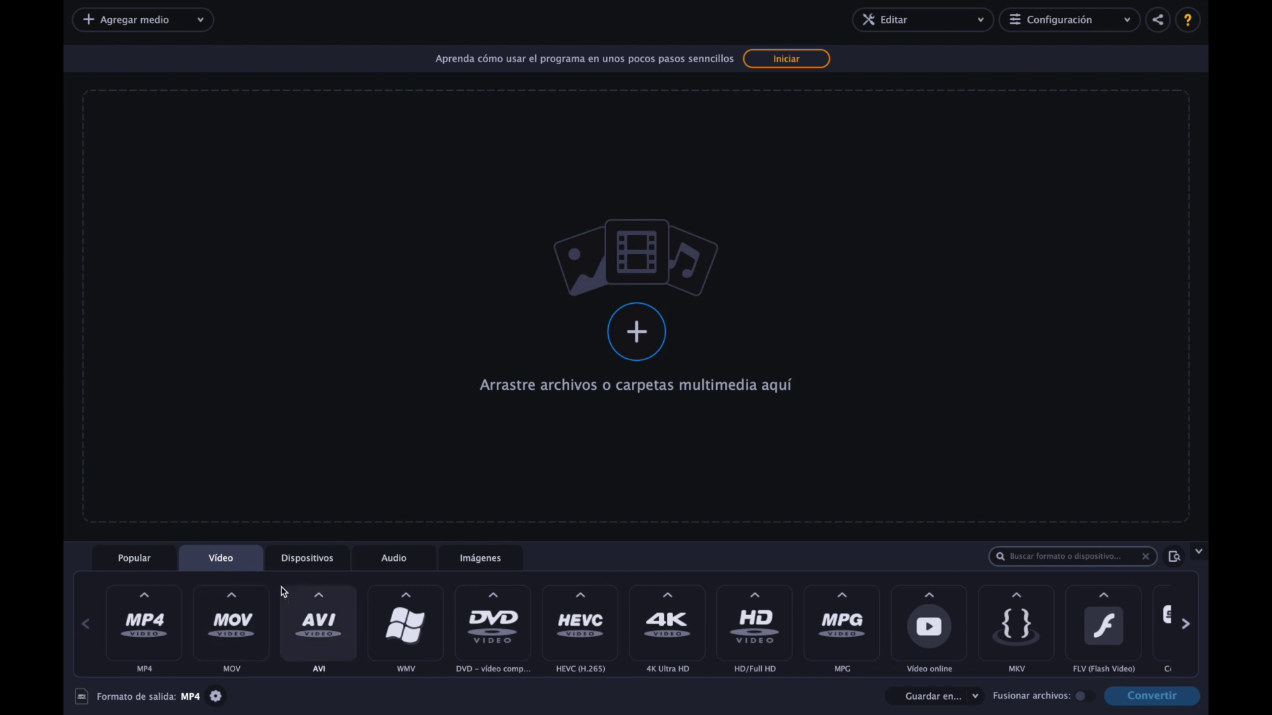
scroll(284, 592, "right", 10)
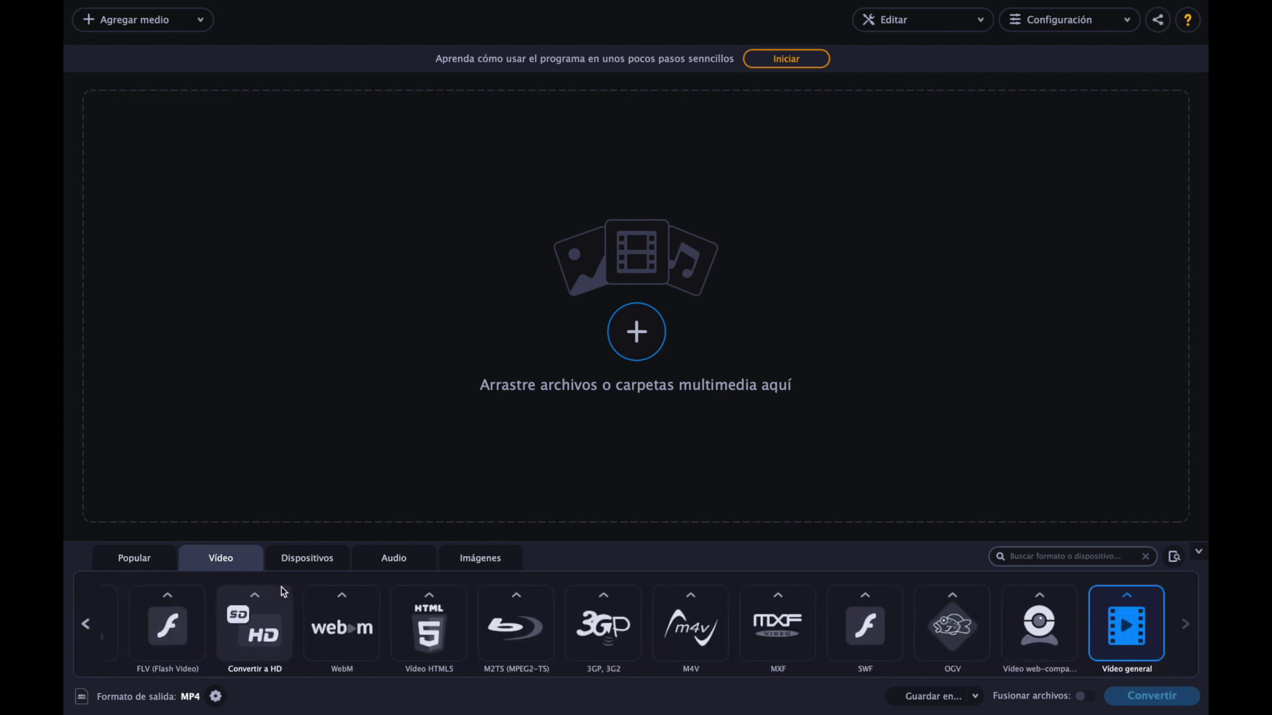
scroll(283, 592, "left", 10)
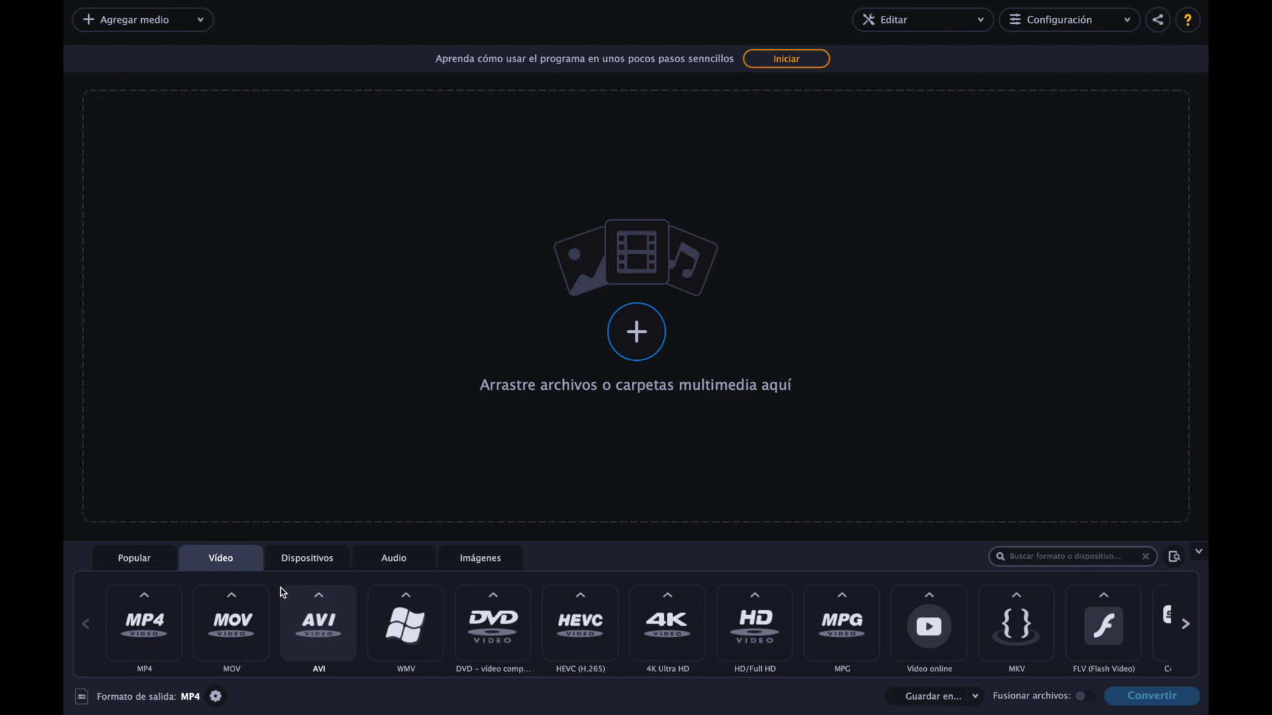
Examine the device-specific output presets across all brands, from Apple to tablets and mobile phones
left_click(306, 562)
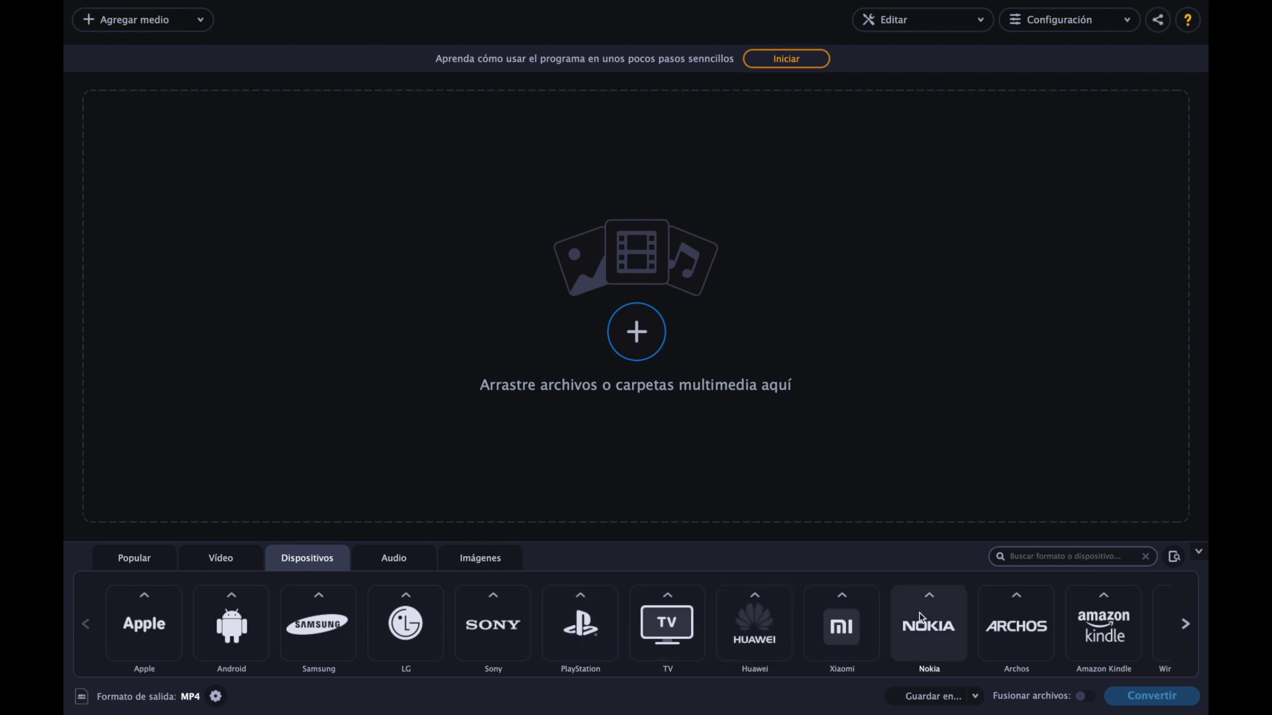
scroll(921, 618, "right", 3)
scroll(922, 617, "right", 3)
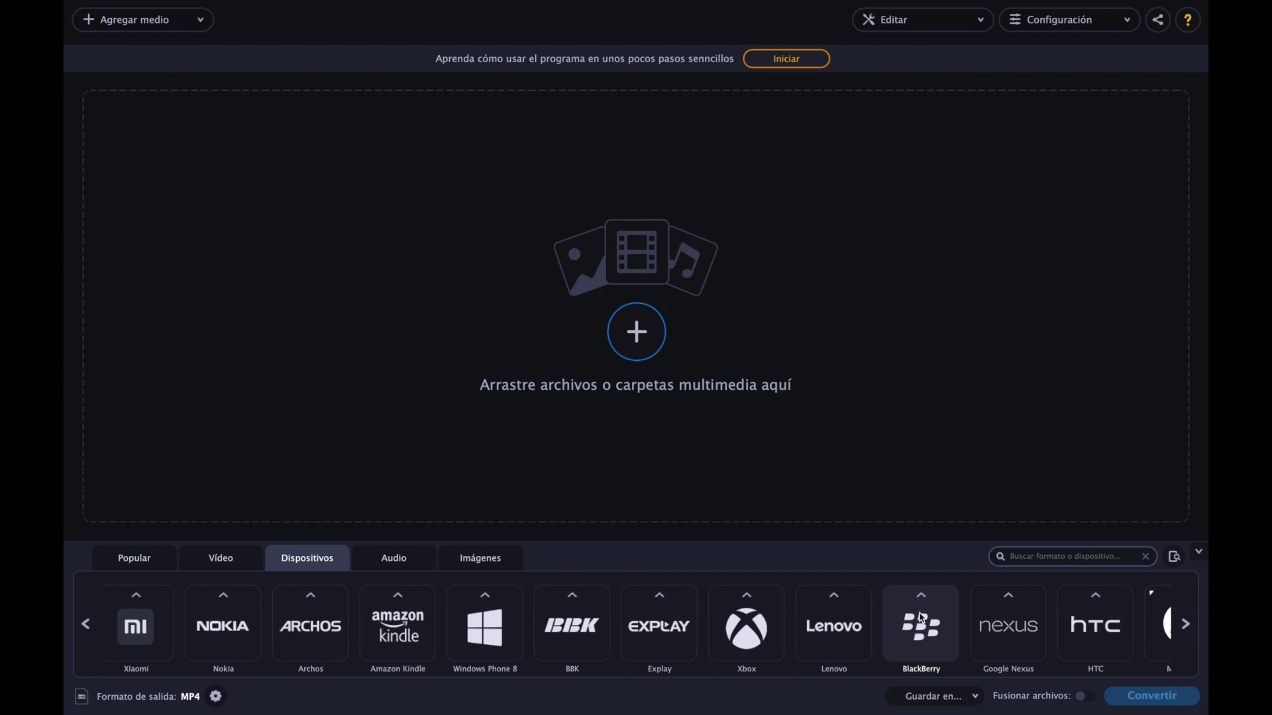
scroll(922, 618, "right", 3)
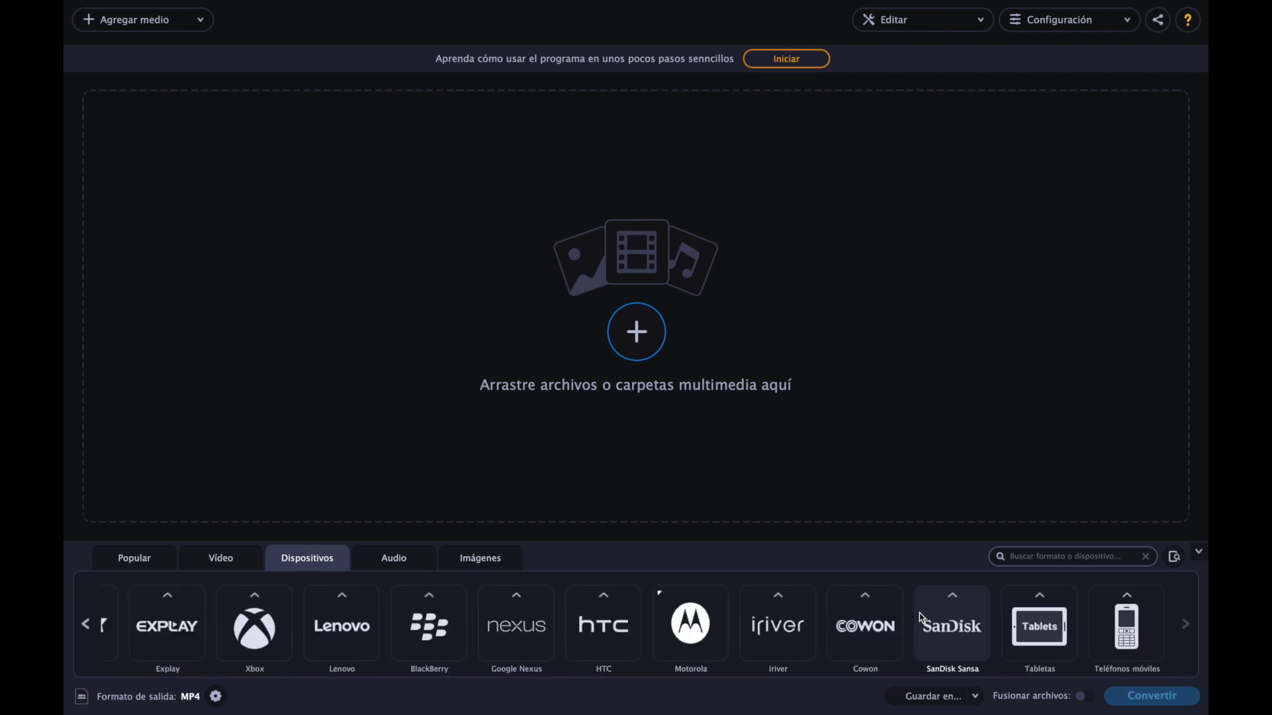
scroll(922, 618, "left", 5)
scroll(922, 618, "right", 3)
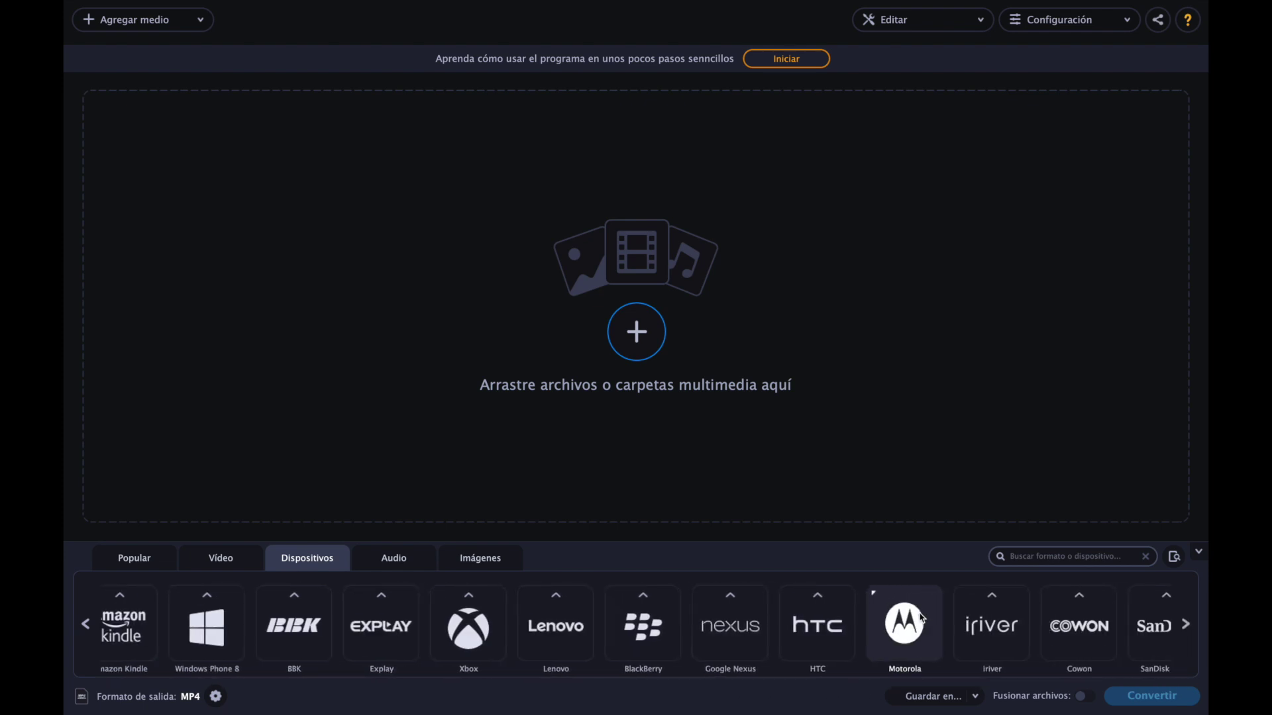
scroll(922, 618, "left", 11)
Examine the audio and image output formats, including the avatar and GIF size presets offered for GIF
left_click(391, 560)
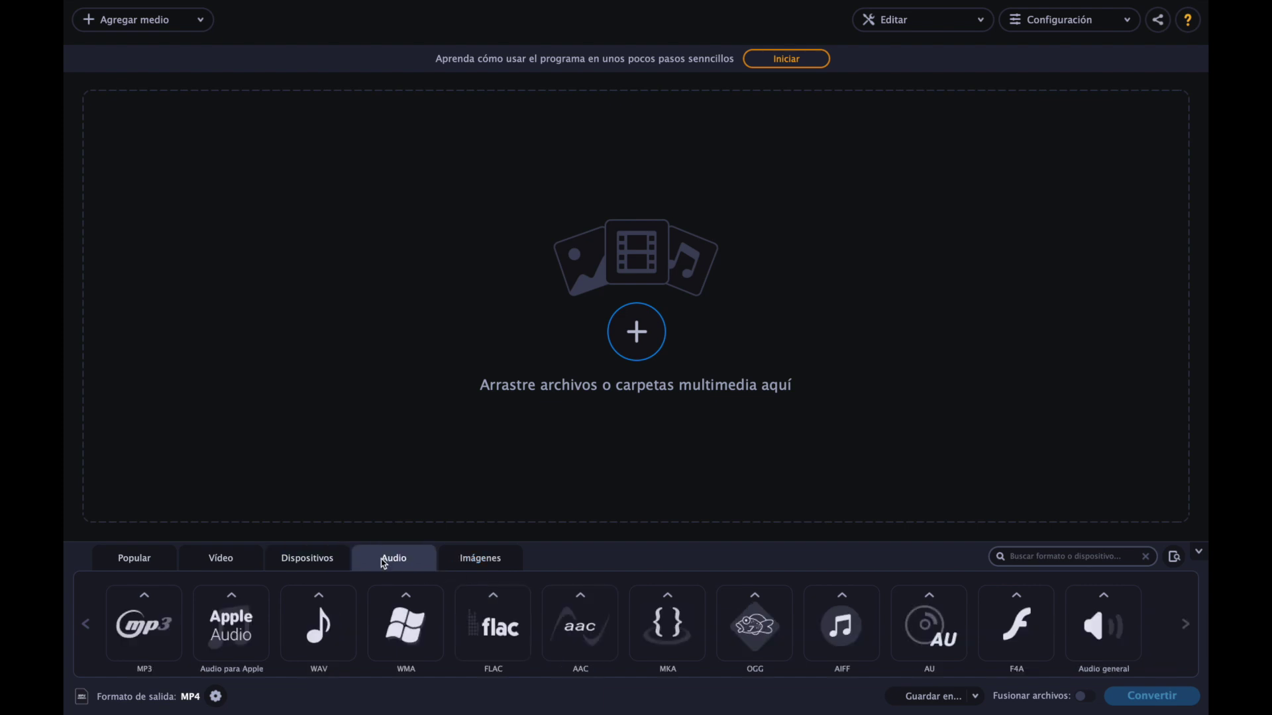
left_click(457, 564)
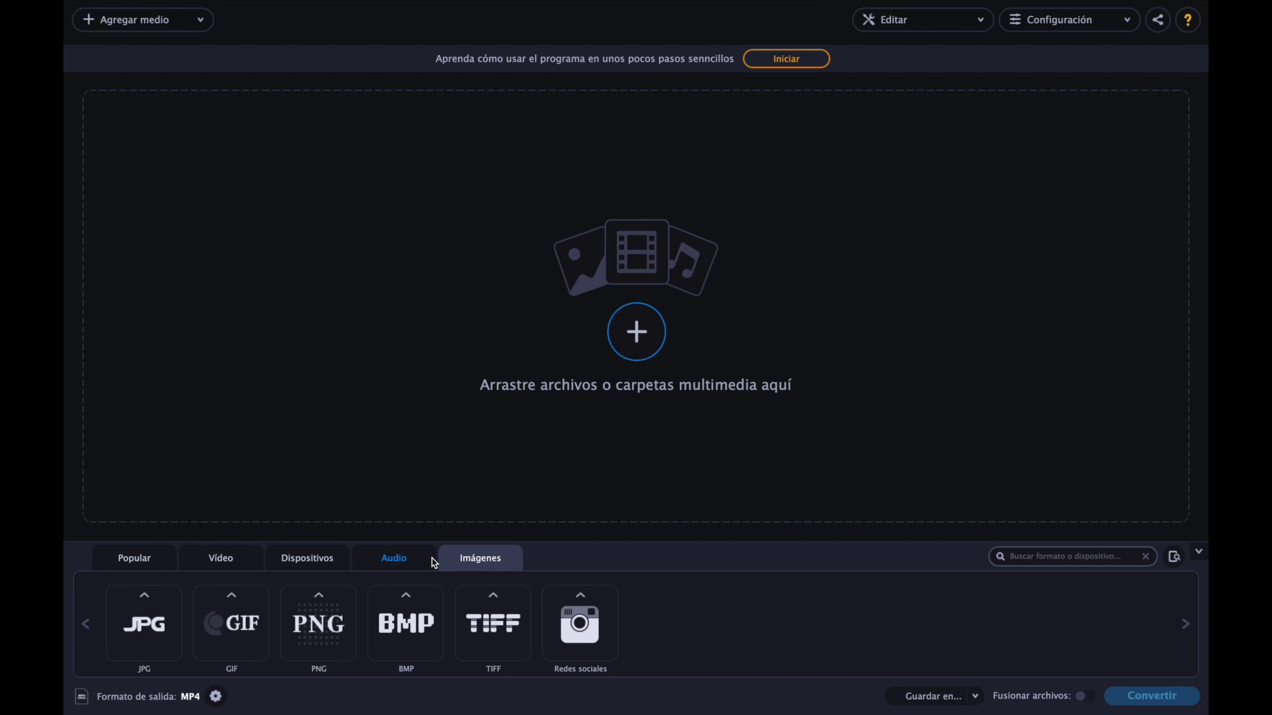
left_click(233, 616)
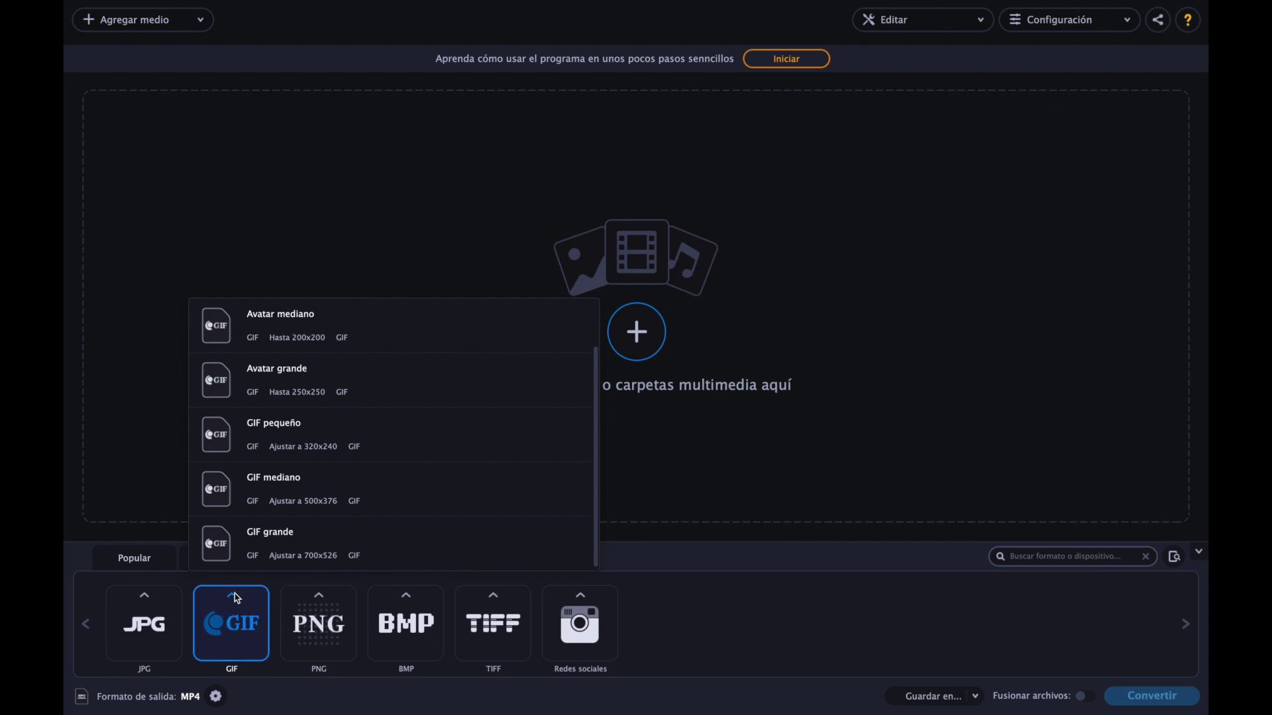
scroll(282, 483, "up", 1)
scroll(329, 357, "down", 1)
scroll(329, 358, "up", 1)
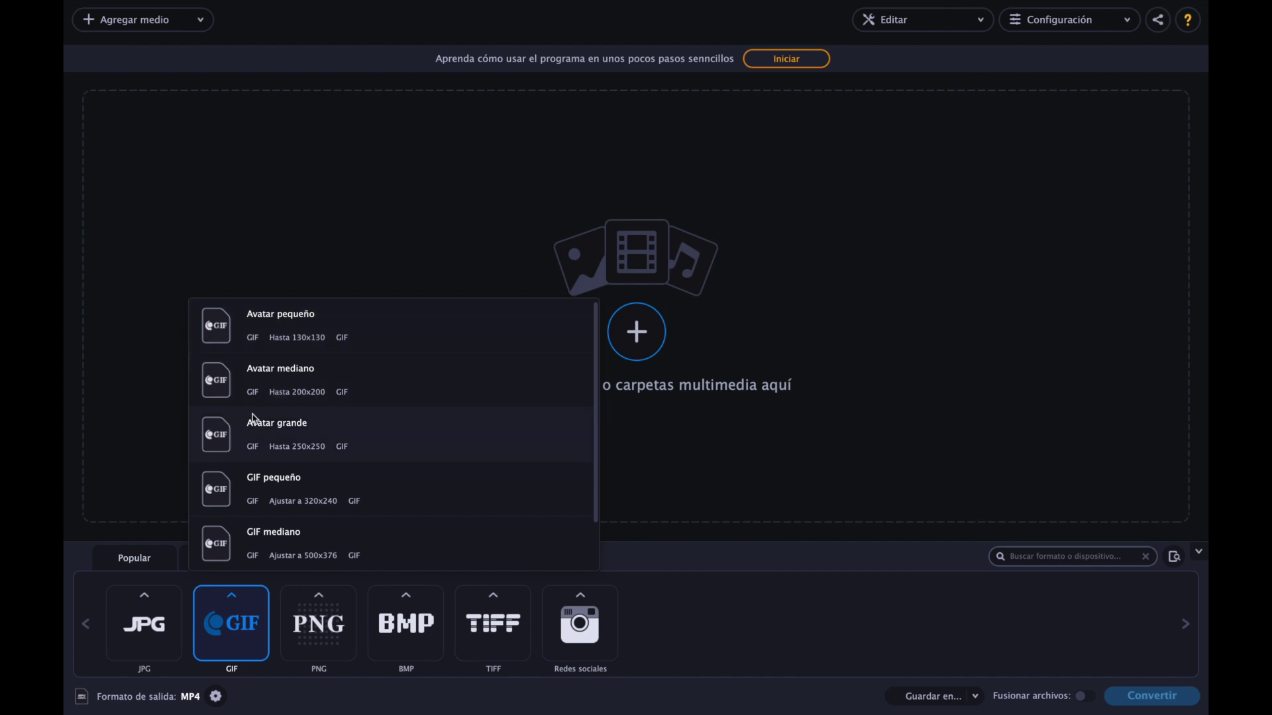
Examine the rest of the GIF size presets down to GIF grande, and return to the start of the popular formats
scroll(327, 490, "down", 1)
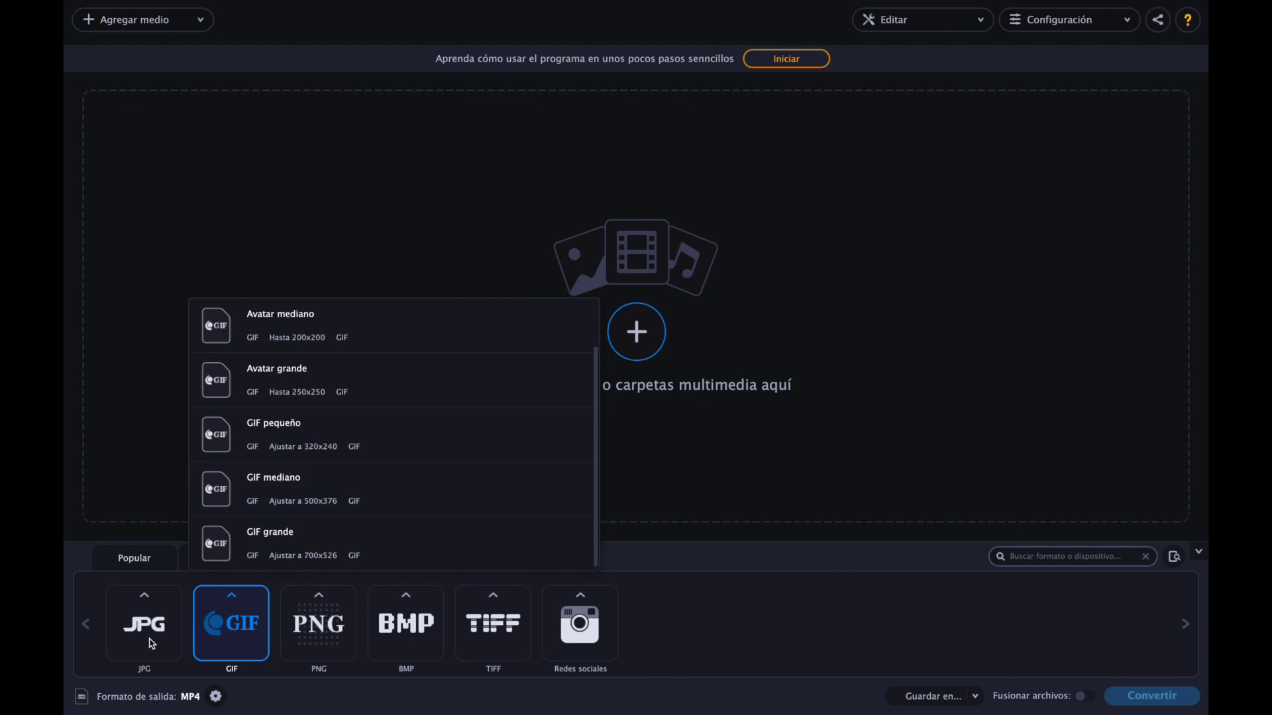
scroll(307, 477, "up", 1)
scroll(316, 468, "down", 1)
left_click(132, 558)
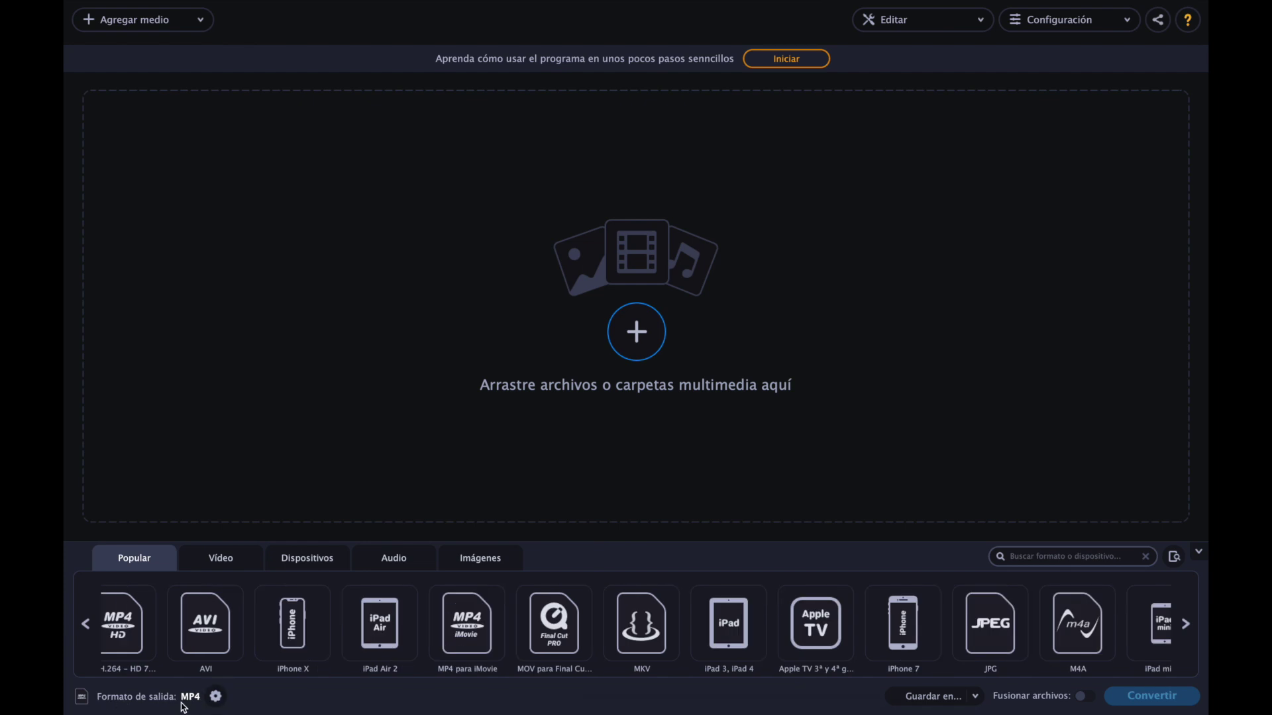
scroll(198, 641, "up", 3)
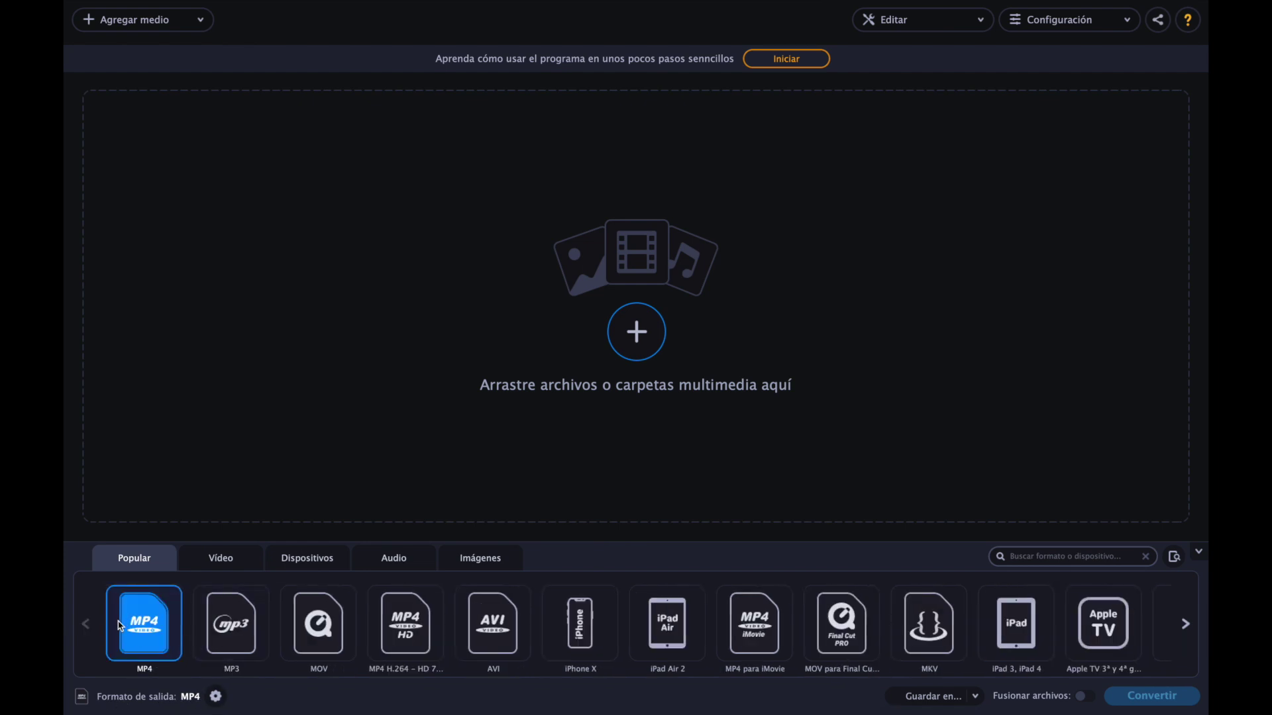
Examine the MP4 video settings, including frame size and the advanced options, and the chooser for the output folder
left_click(215, 696)
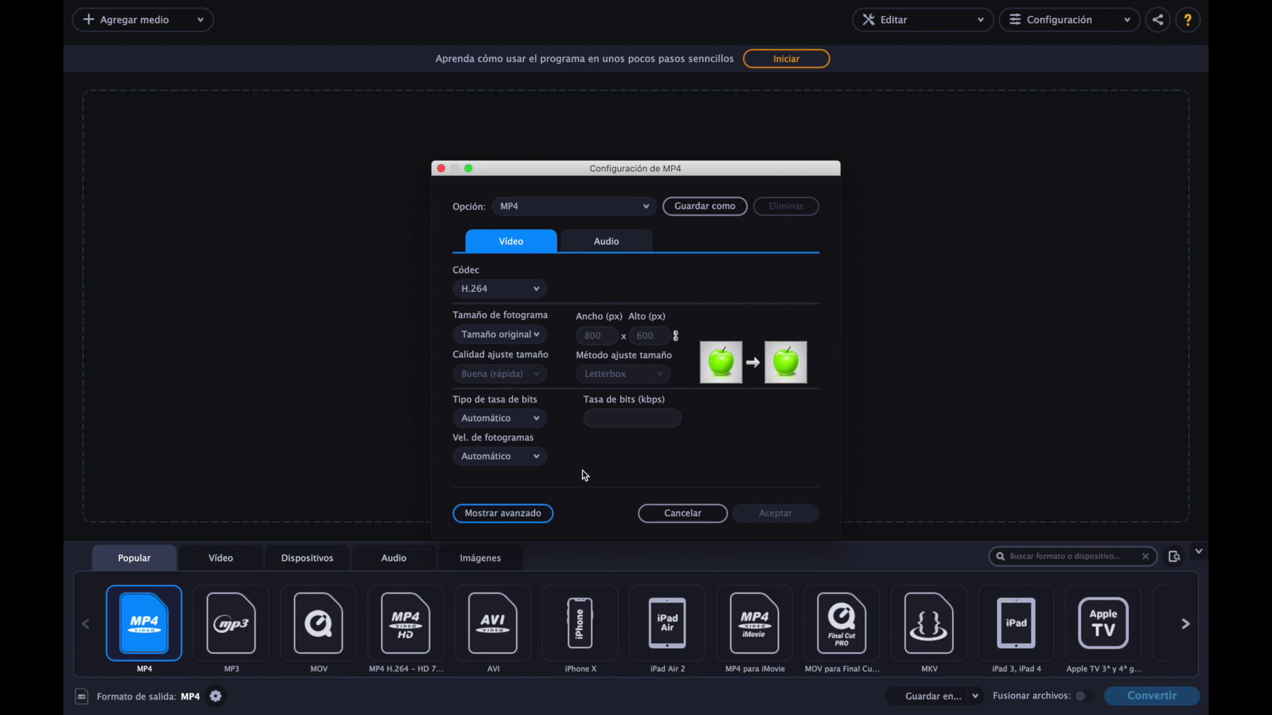
left_click(532, 336)
left_click(533, 336)
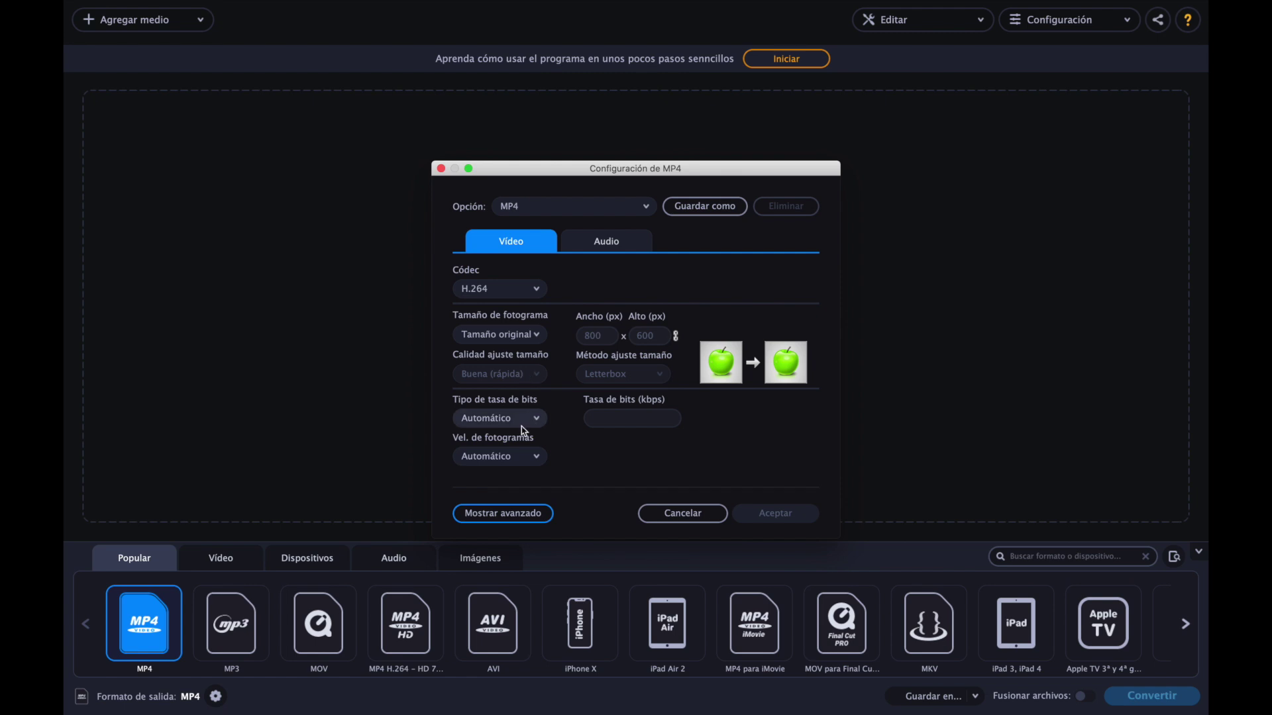
left_click(534, 516)
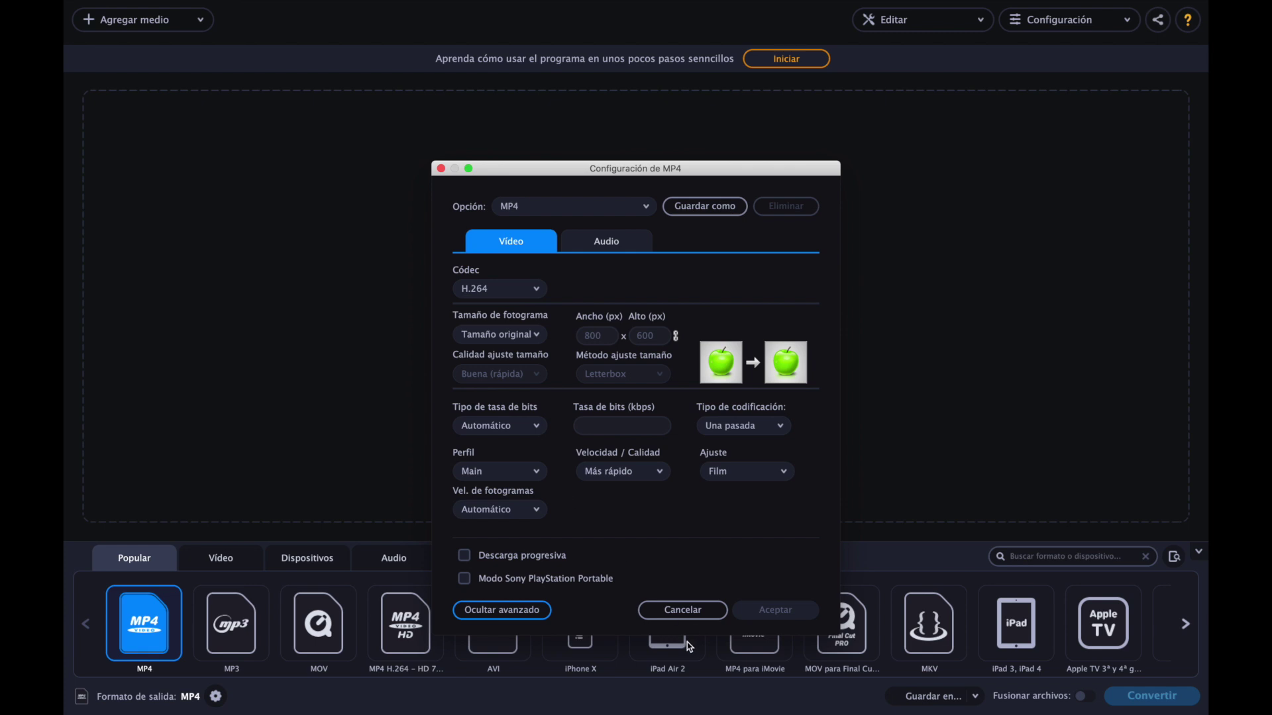
left_click(682, 610)
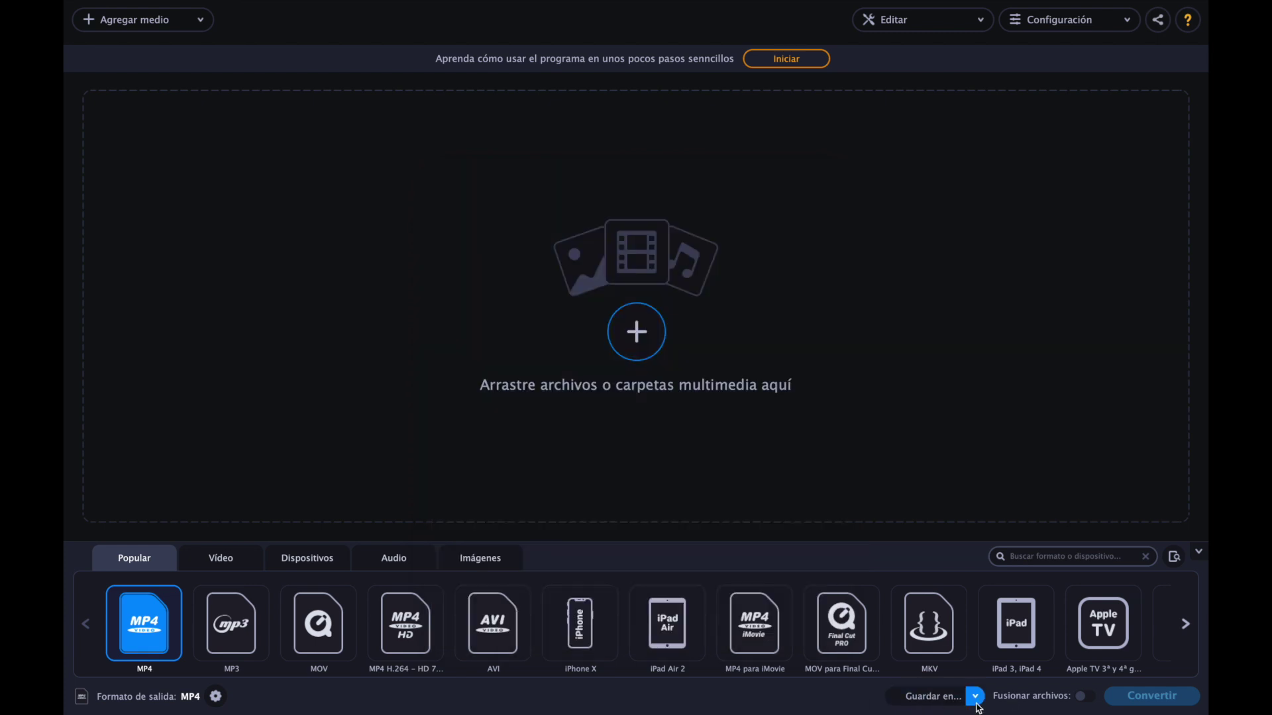
left_click(920, 704)
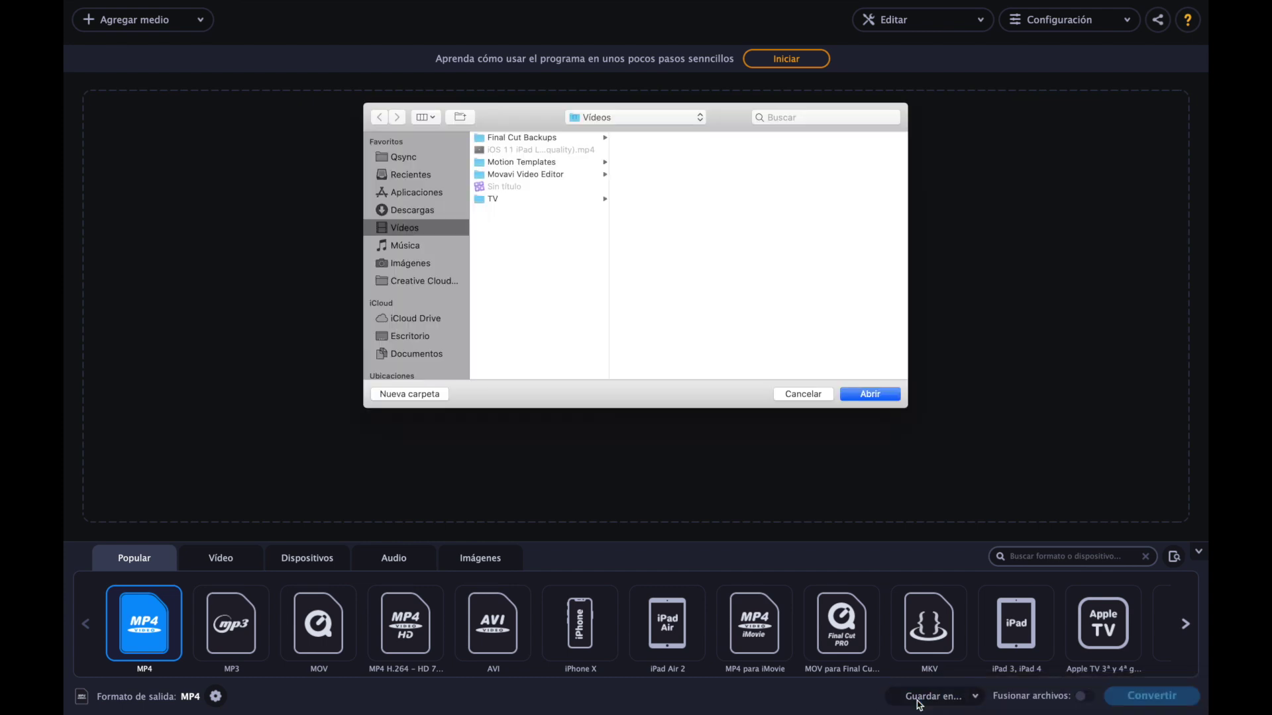
left_click(795, 393)
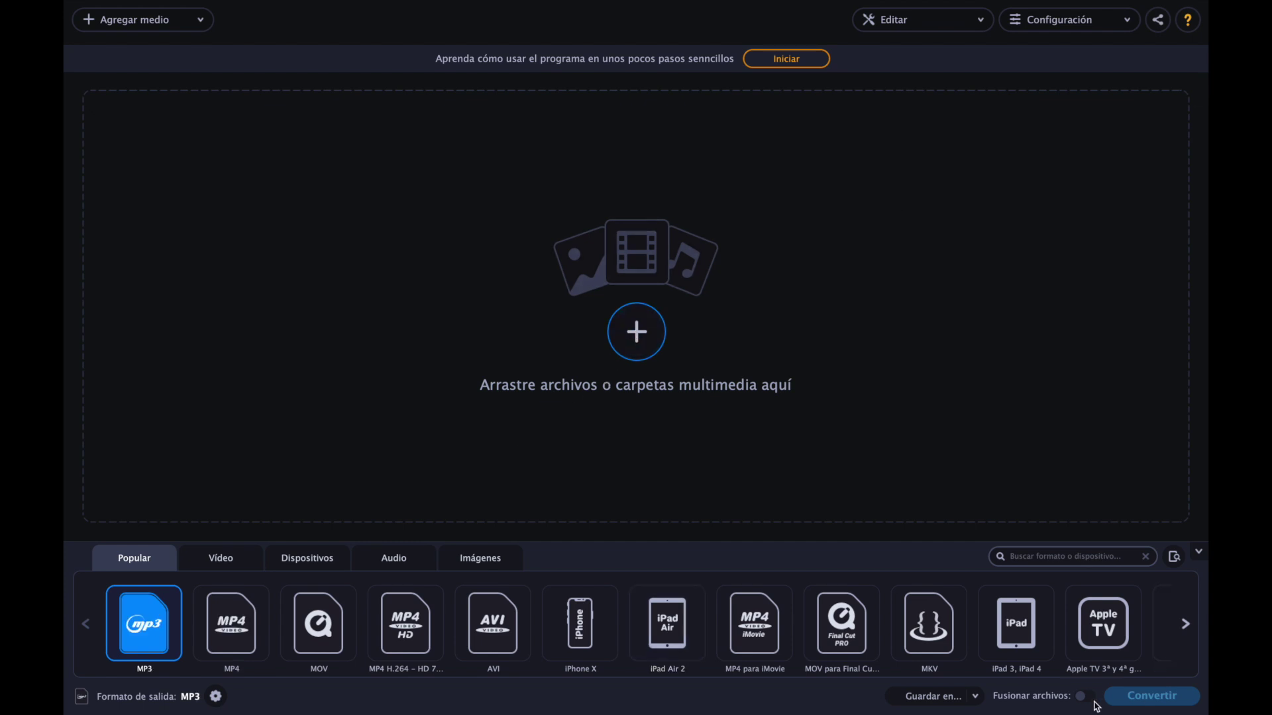
Browse for media in the VIDEOS MOVAVI folder and preview the clips IMG_0605.MOV and IMG_0607.MOV
left_click(630, 354)
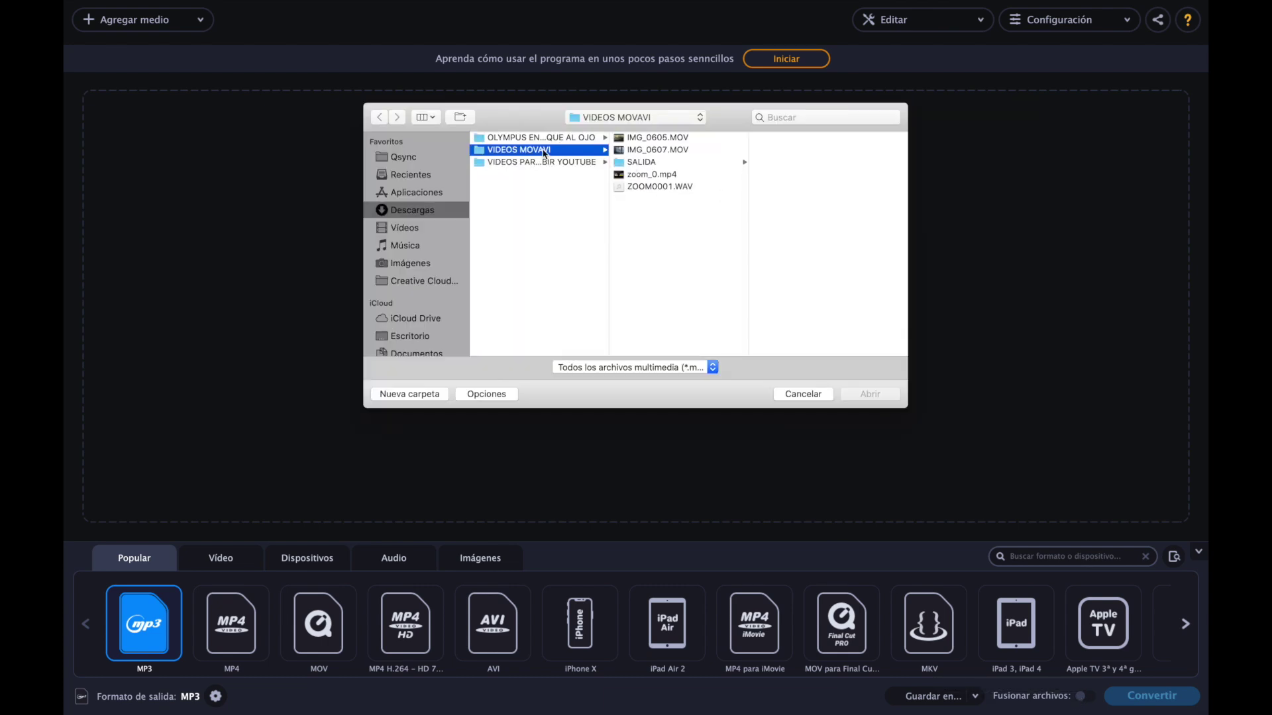
left_click(675, 139)
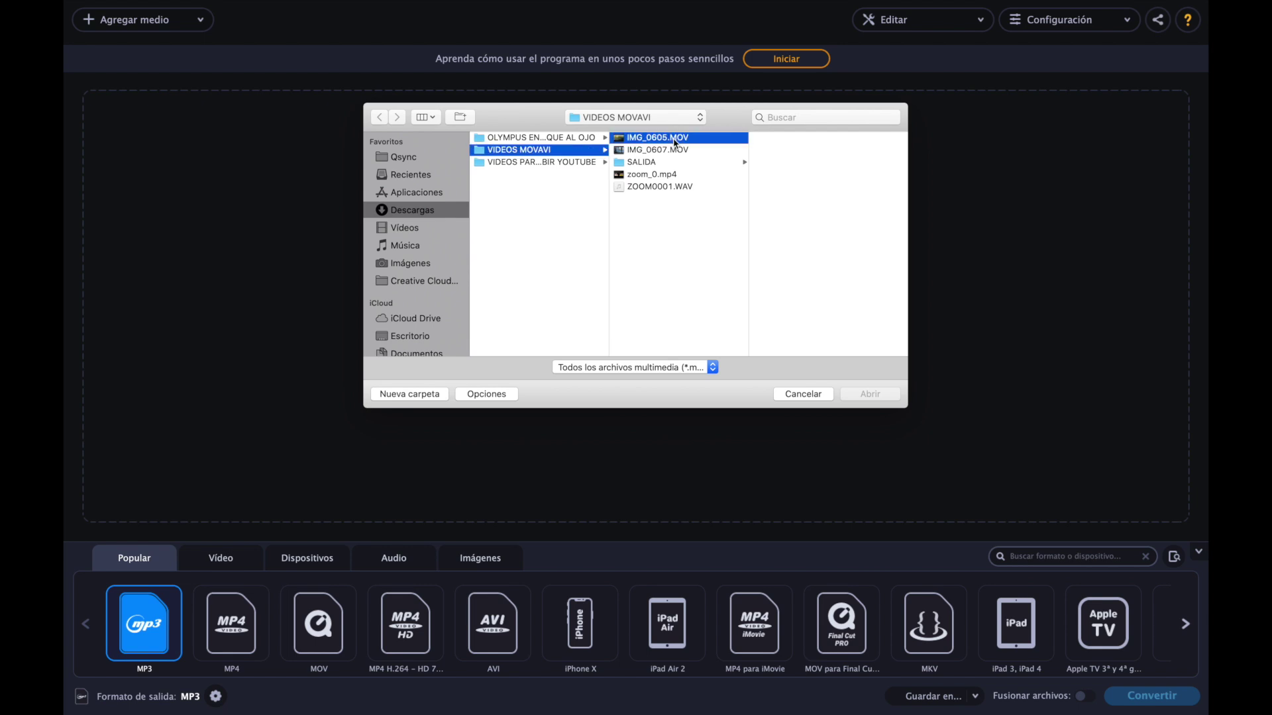
key("space")
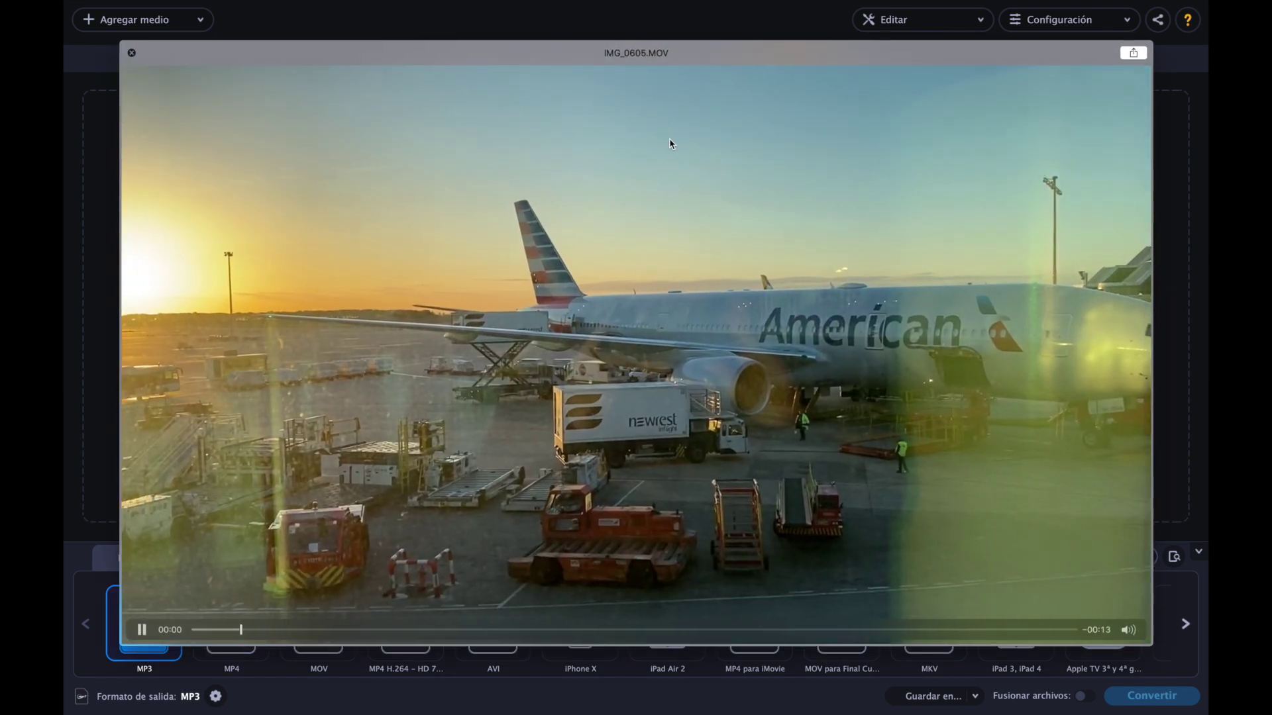
key("space")
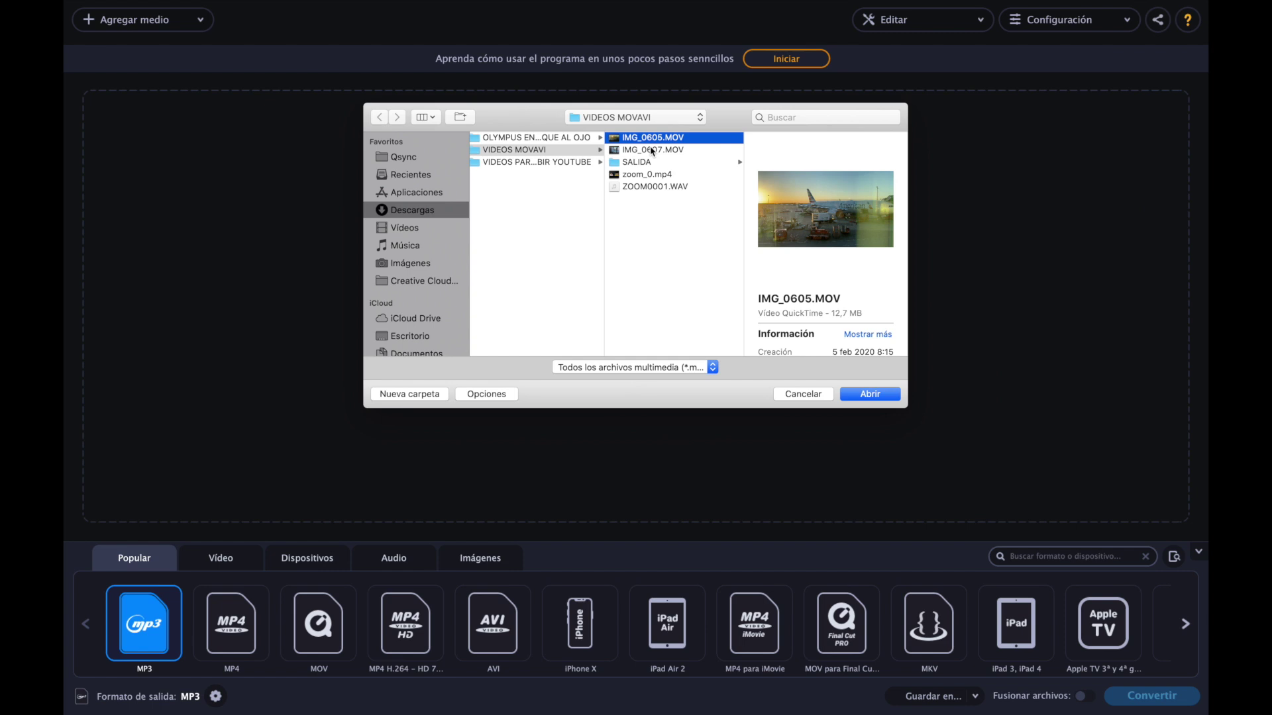
left_click(649, 151)
key("space")
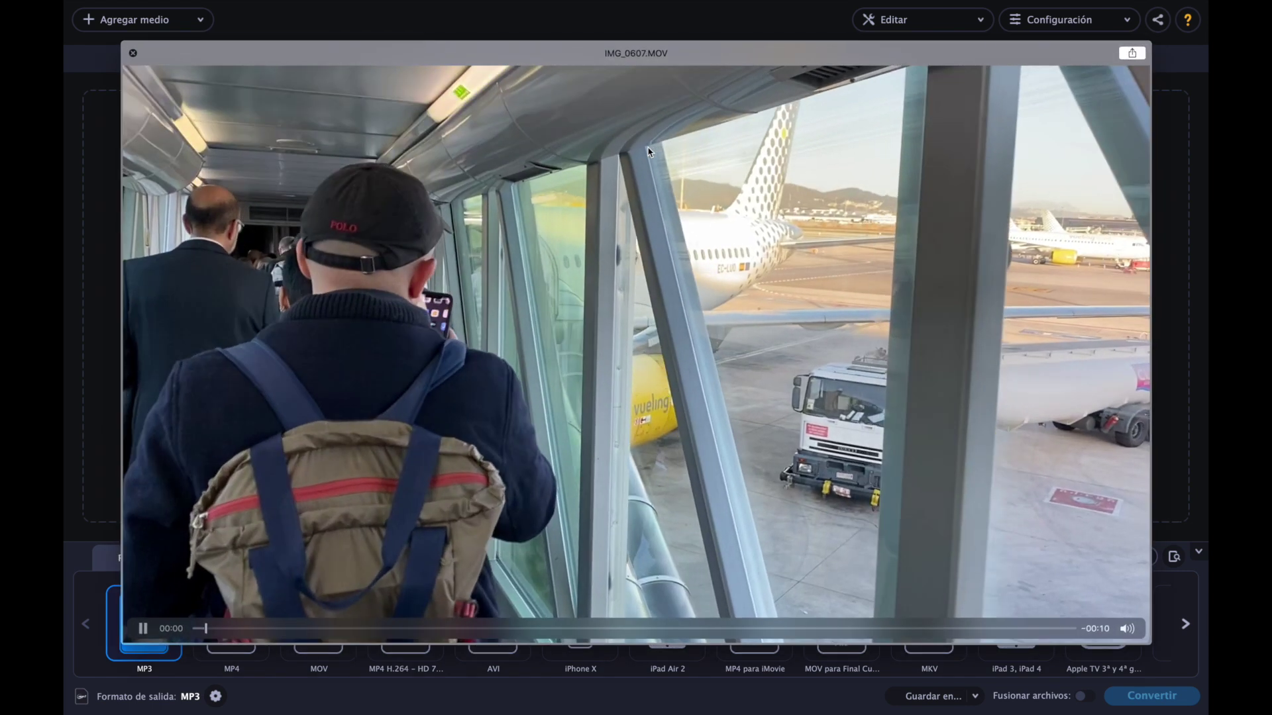
key("space")
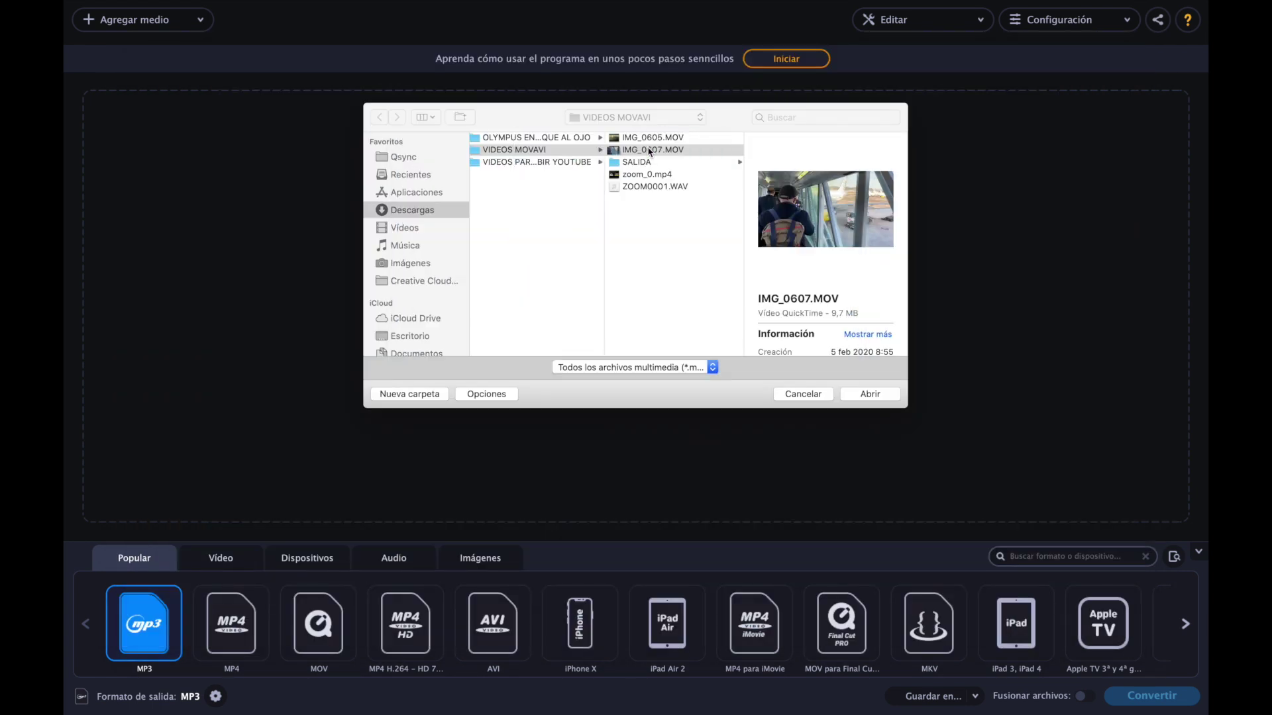
Add IMG_0605.MOV and IMG_0607.MOV together to the conversion list
left_click(649, 139)
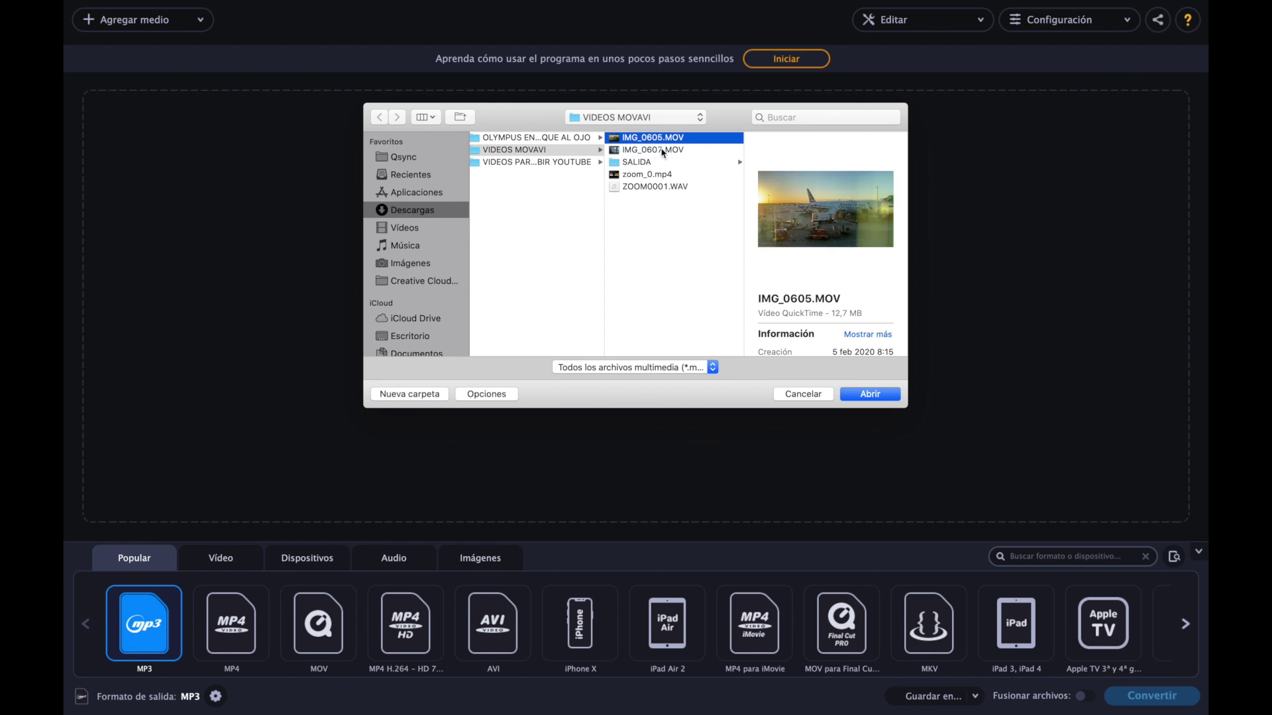
left_click(663, 151, "shift")
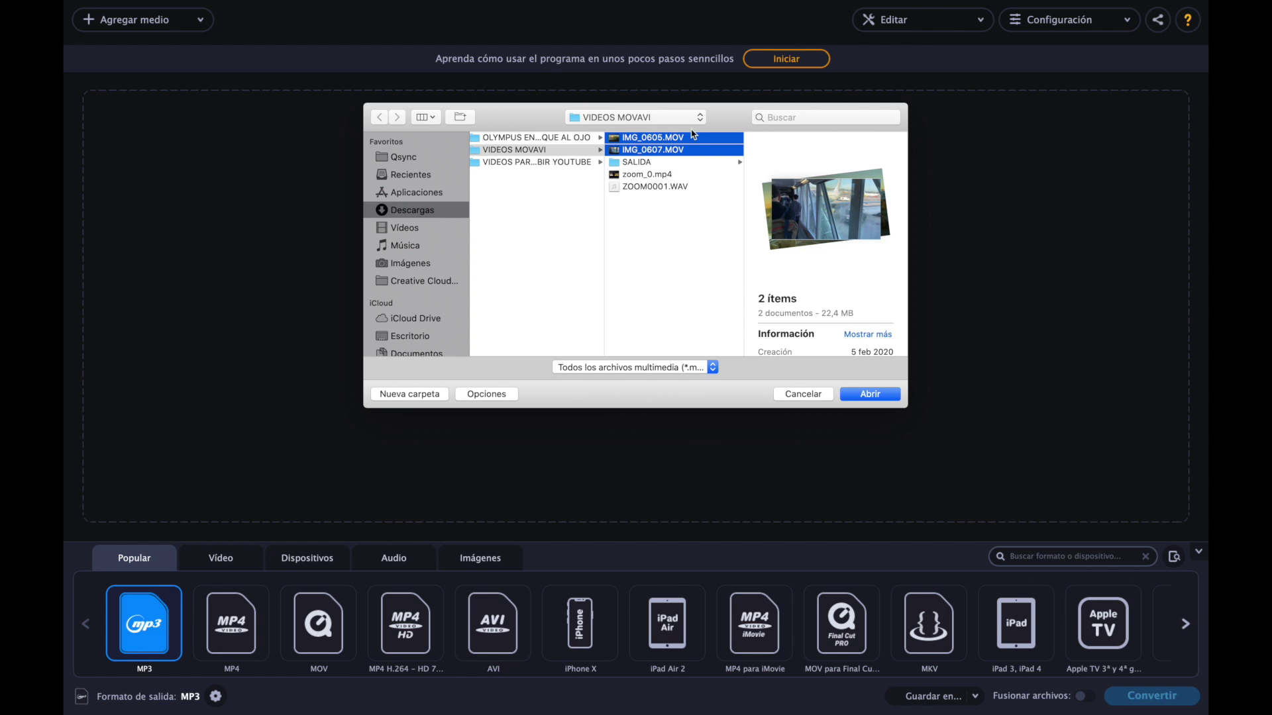
left_click(873, 394)
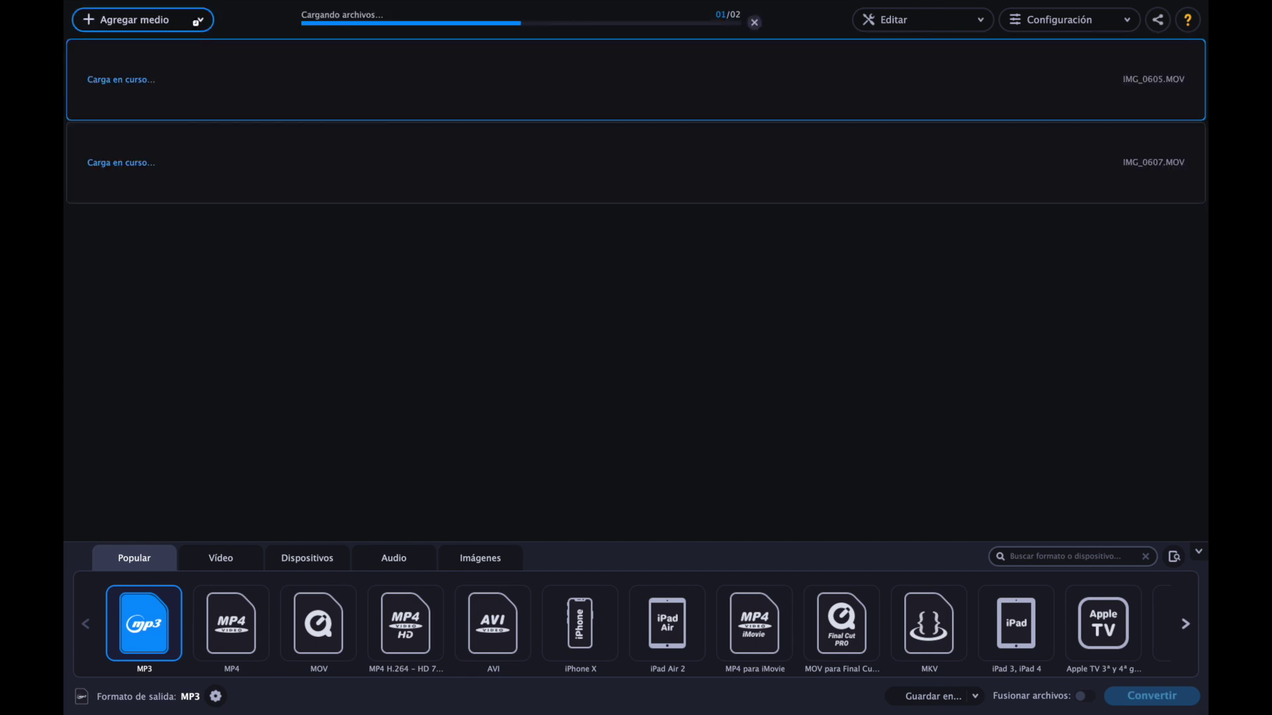
left_click(198, 20)
left_click(347, 296)
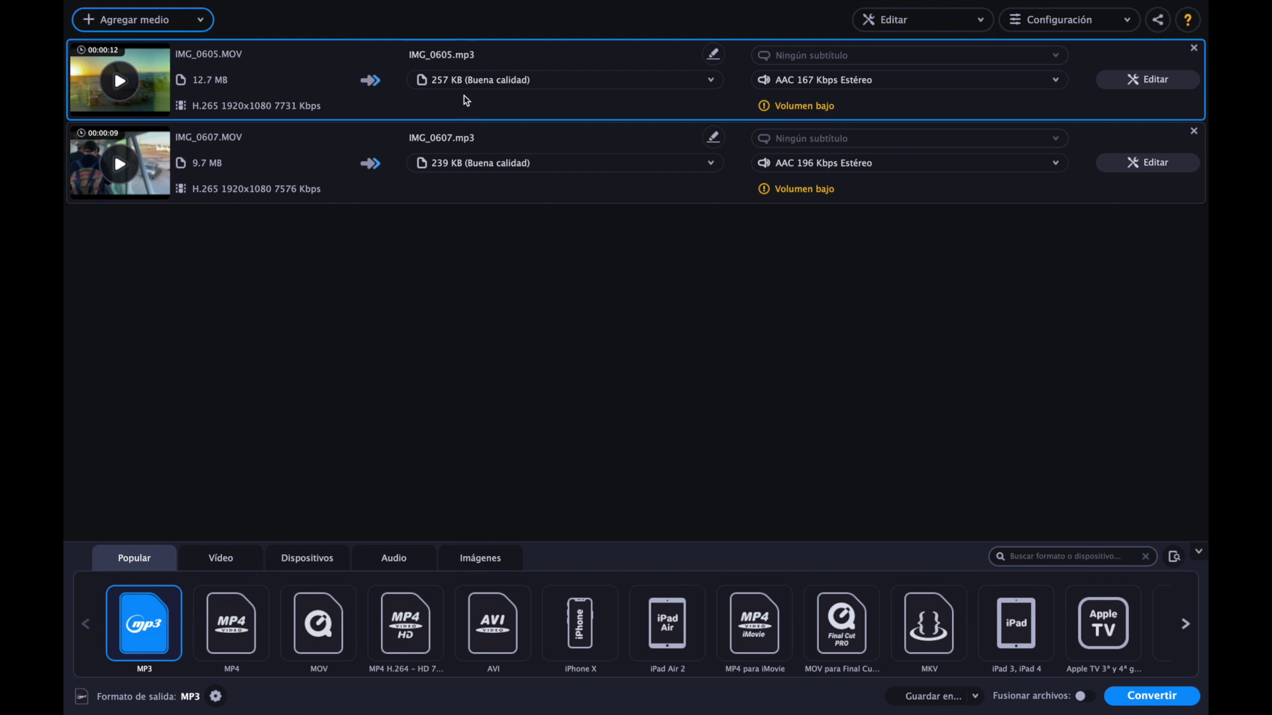
Try output sizes of 102,8 KB, 51,38 KB and 359,7 KB for IMG_0605.mp3, and restore the default size
left_click(709, 80)
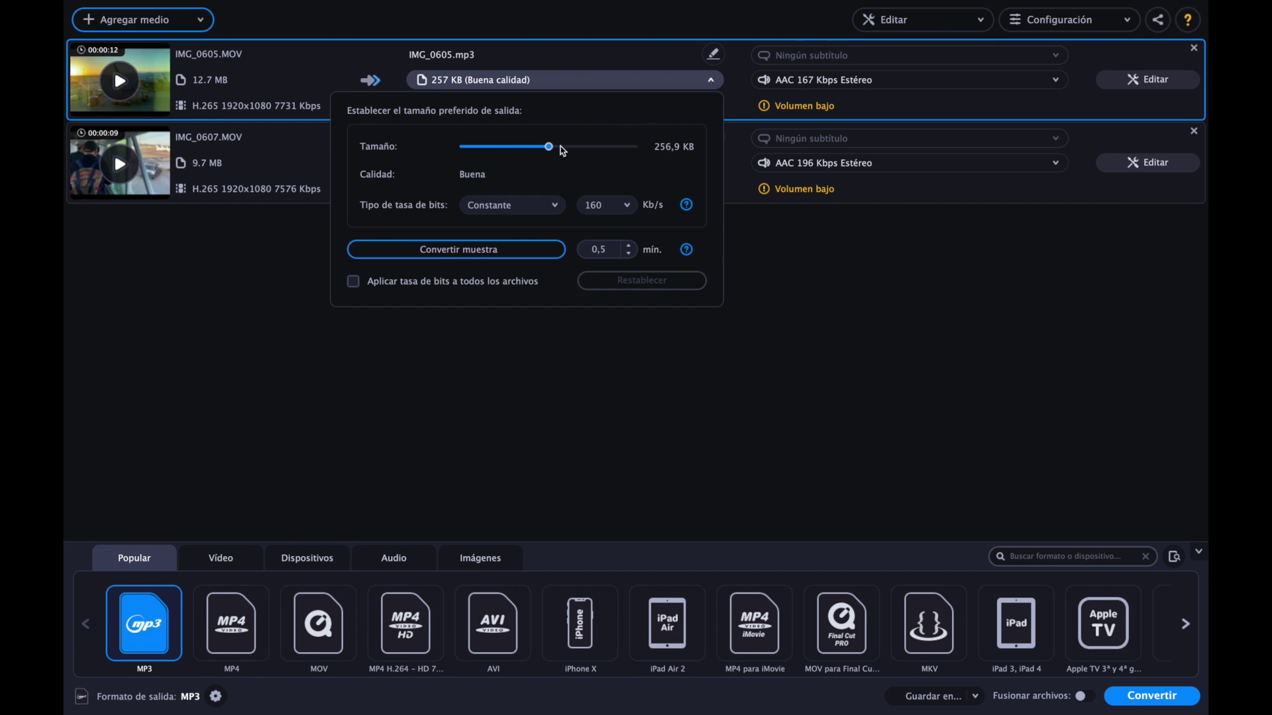
left_click_drag(550, 148, 497, 152)
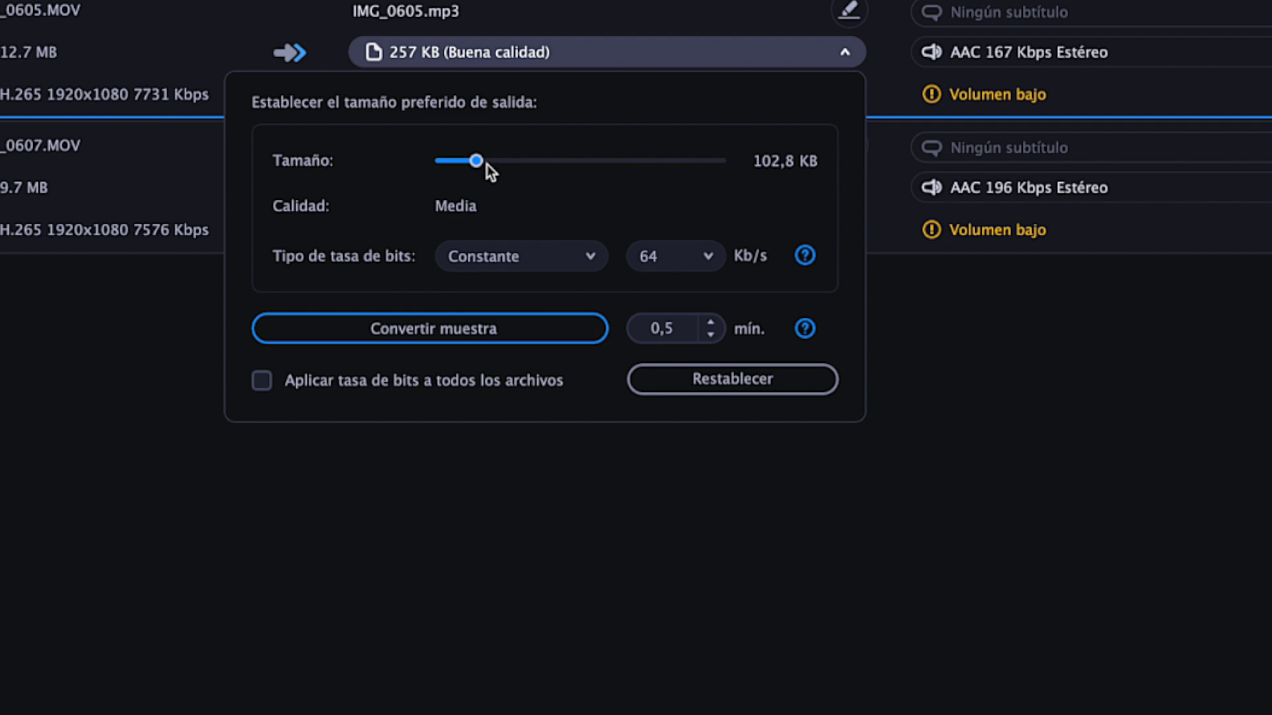
left_click_drag(462, 169, 449, 171)
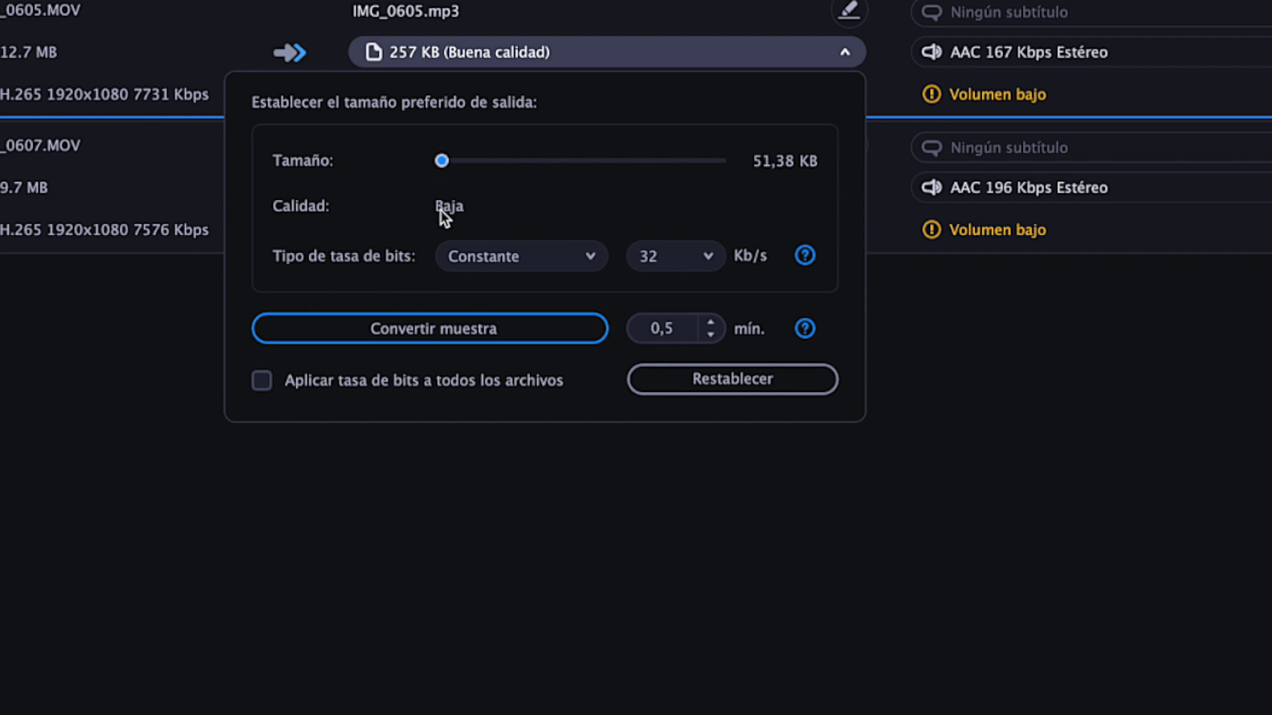
left_click(454, 162)
left_click_drag(481, 160, 649, 162)
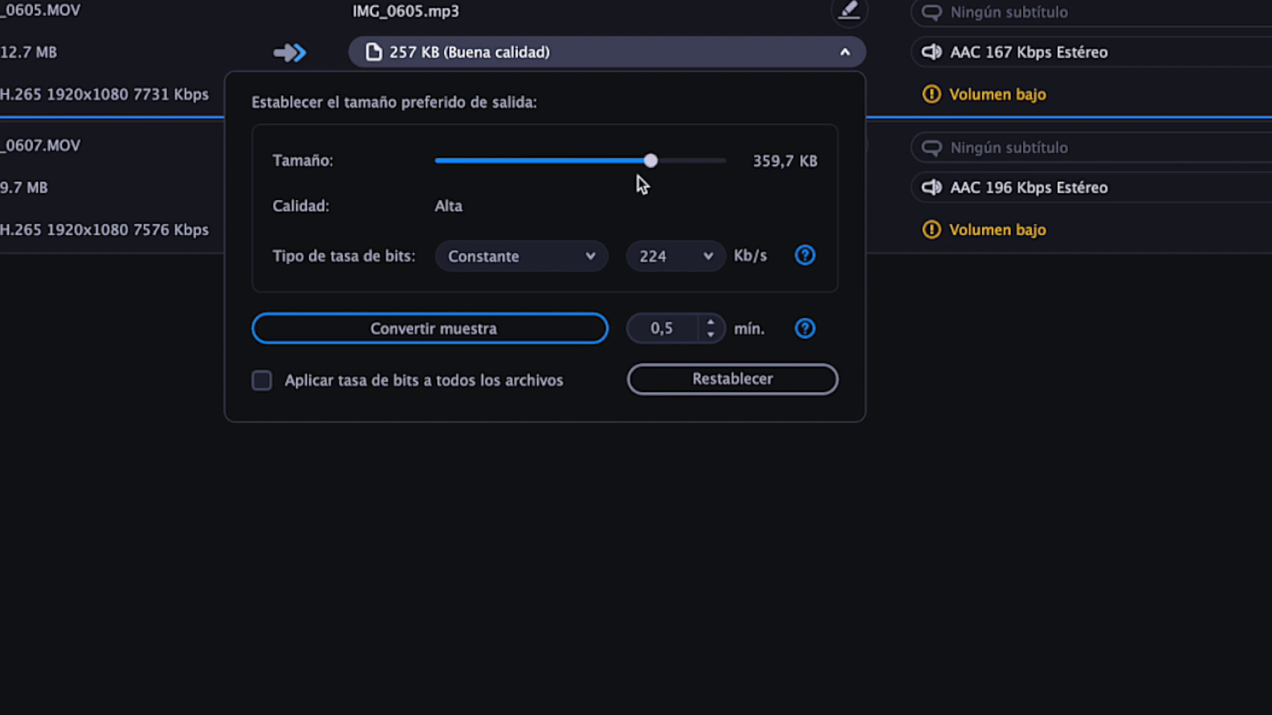
left_click(686, 381)
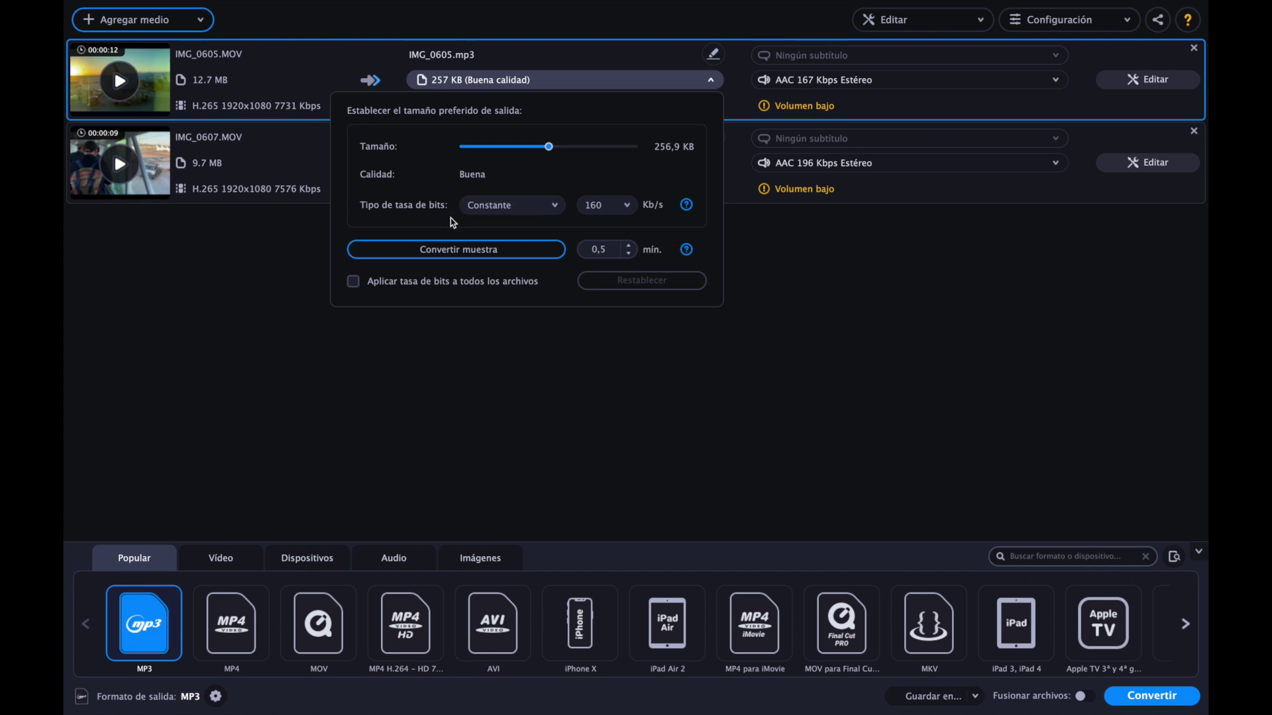
View the bitrate types for IMG_0605.mp3, try a size of 102,8 KB again, and reset it
left_click(521, 208)
left_click(529, 208)
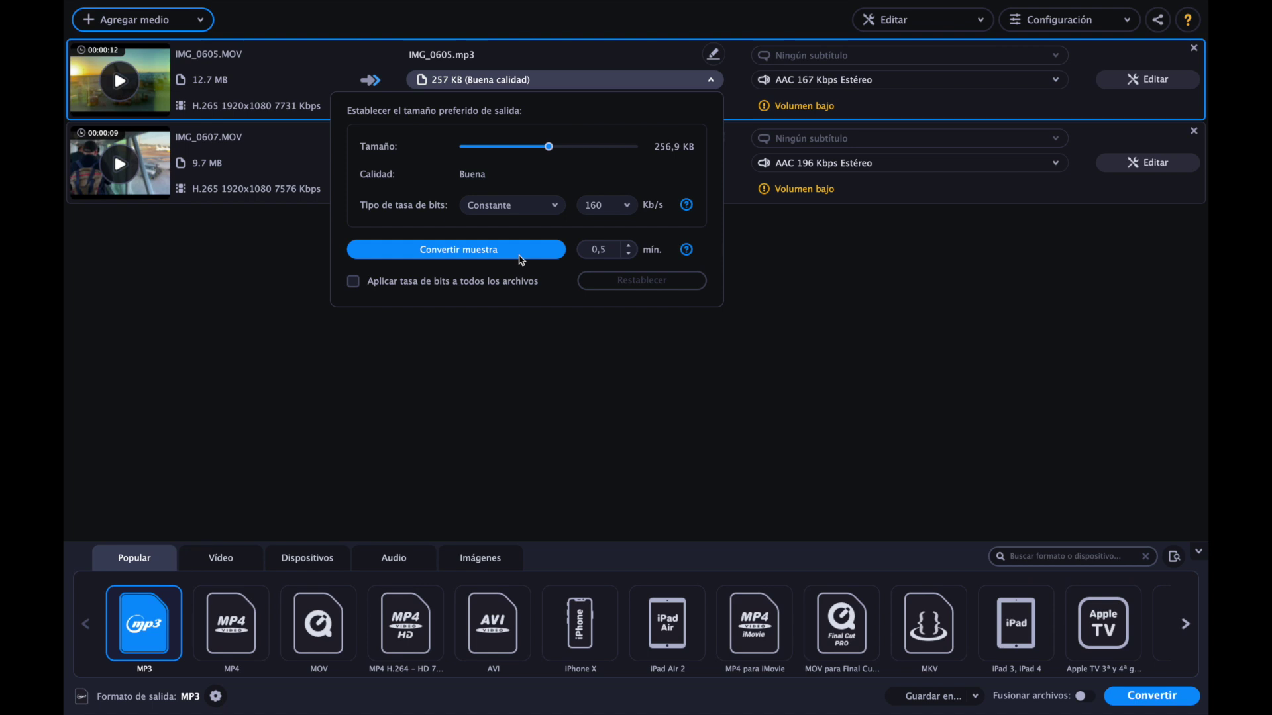
left_click_drag(552, 147, 488, 162)
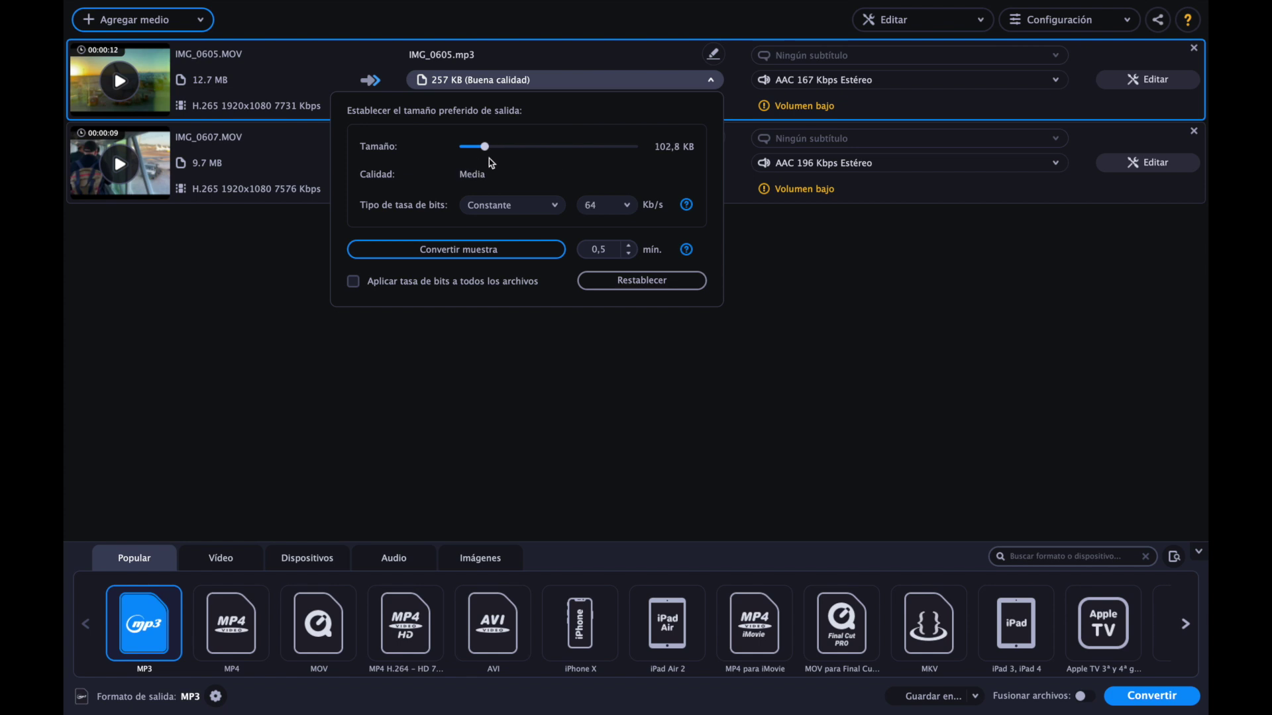
left_click(643, 289)
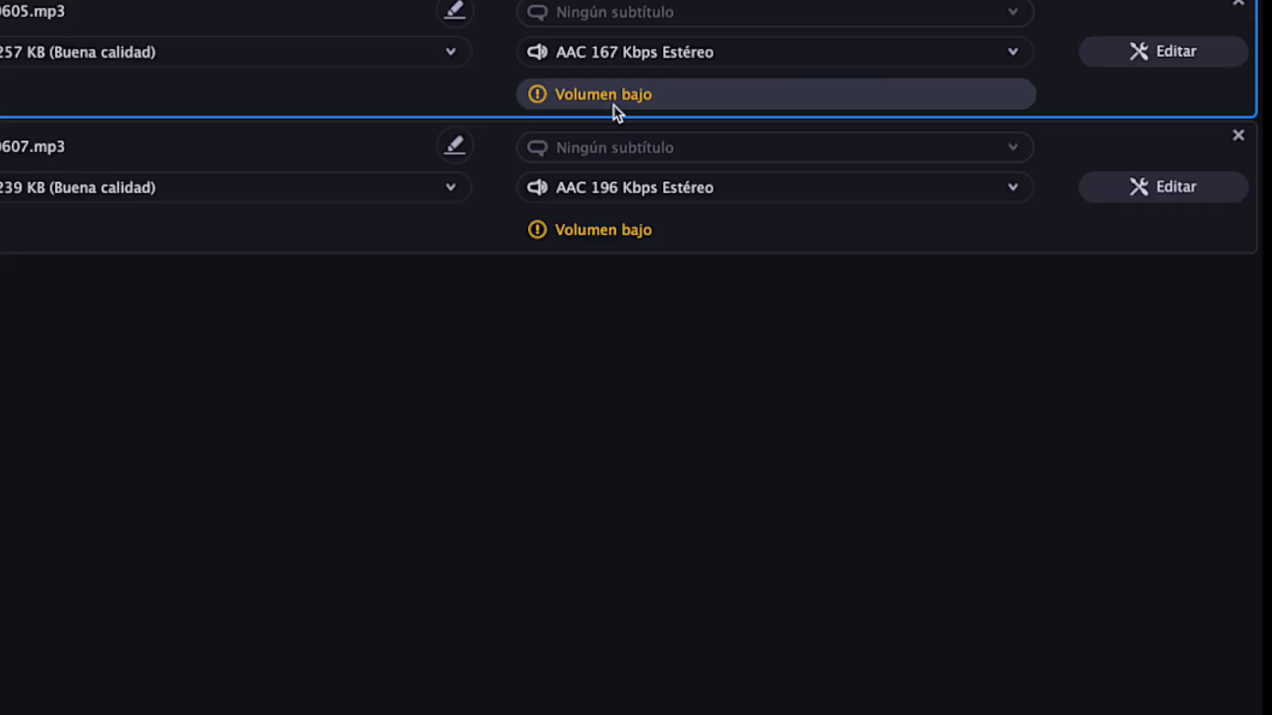
Open IMG_0605.MOV for editing and examine its video stabilization settings, including the advanced ones
left_click(363, 226)
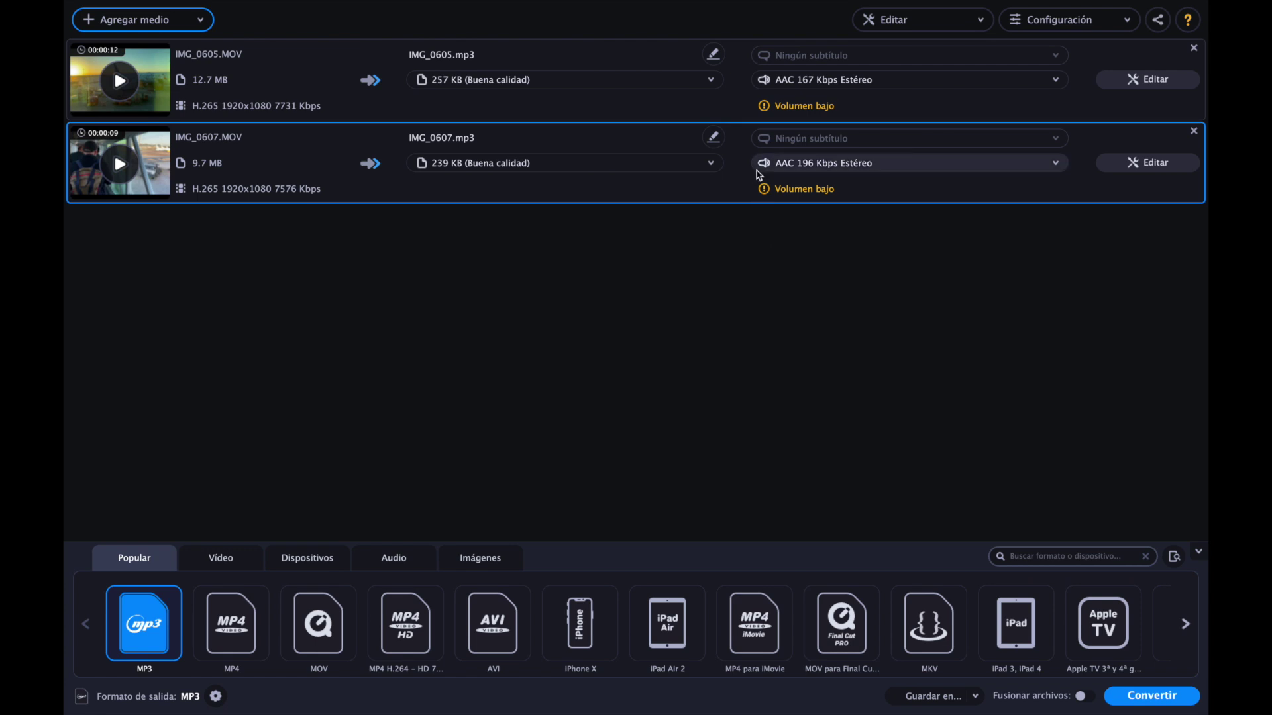
left_click(886, 110)
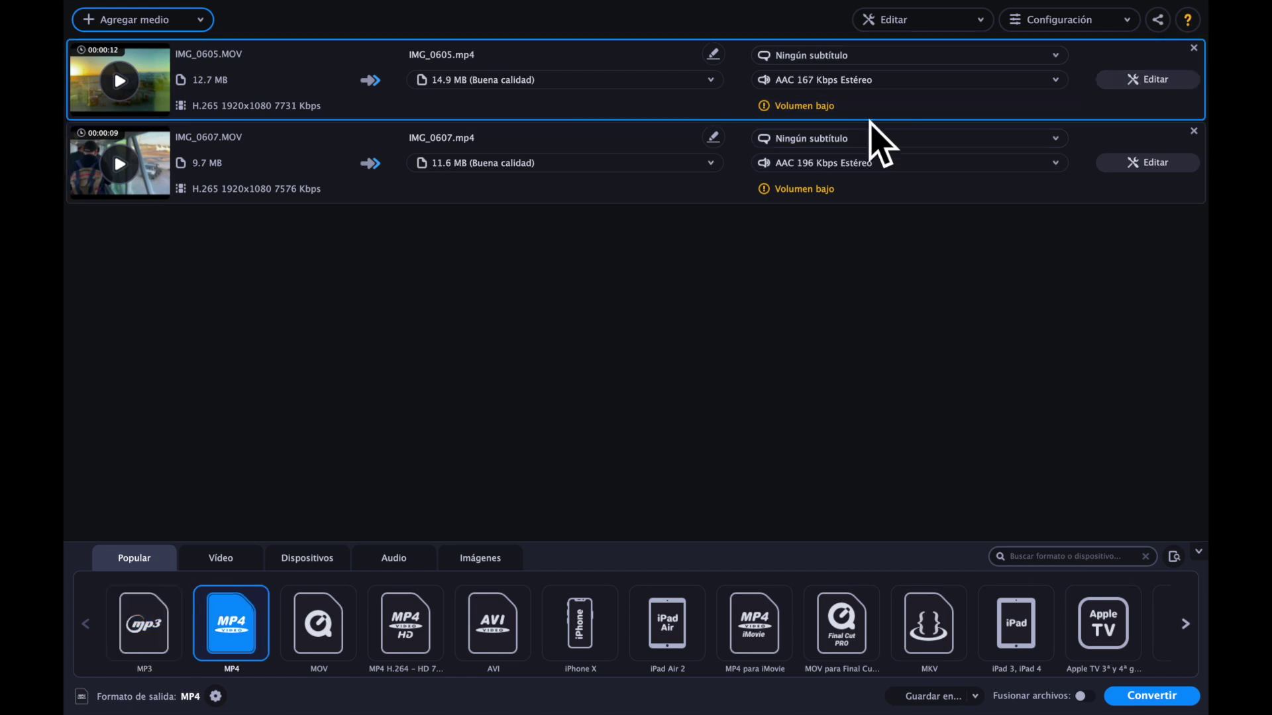
left_click(1162, 82)
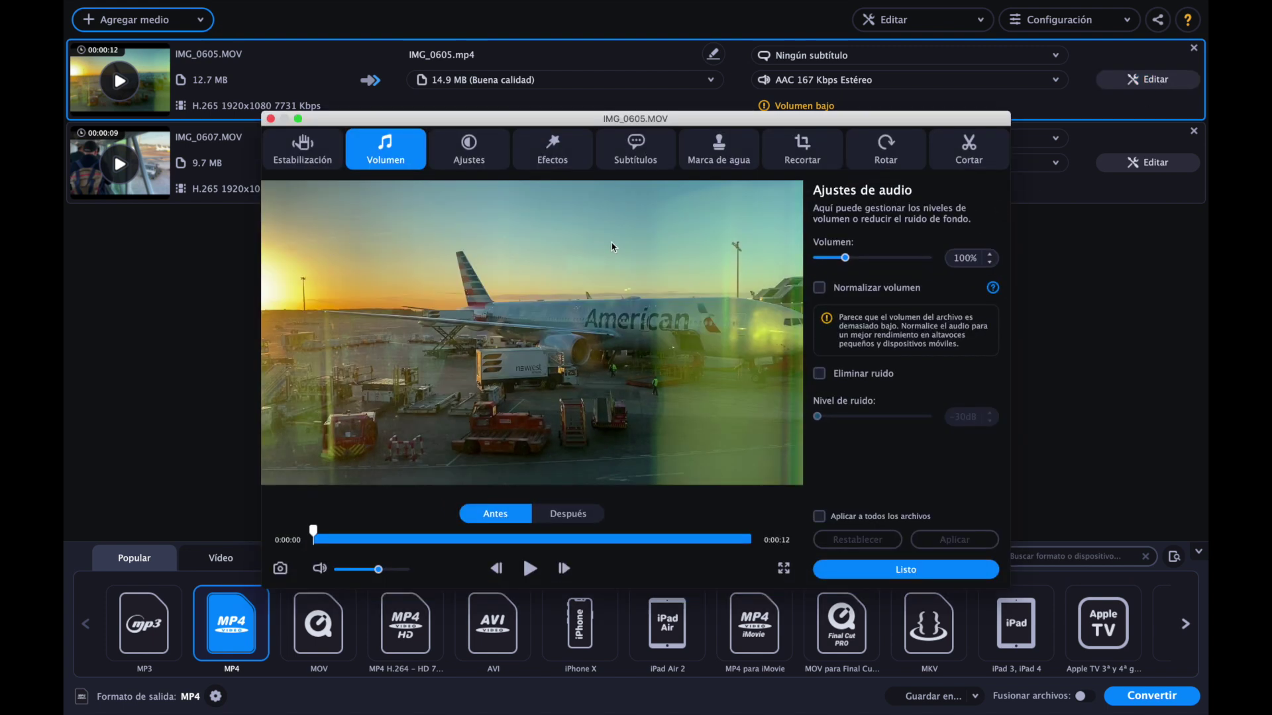
left_click(306, 160)
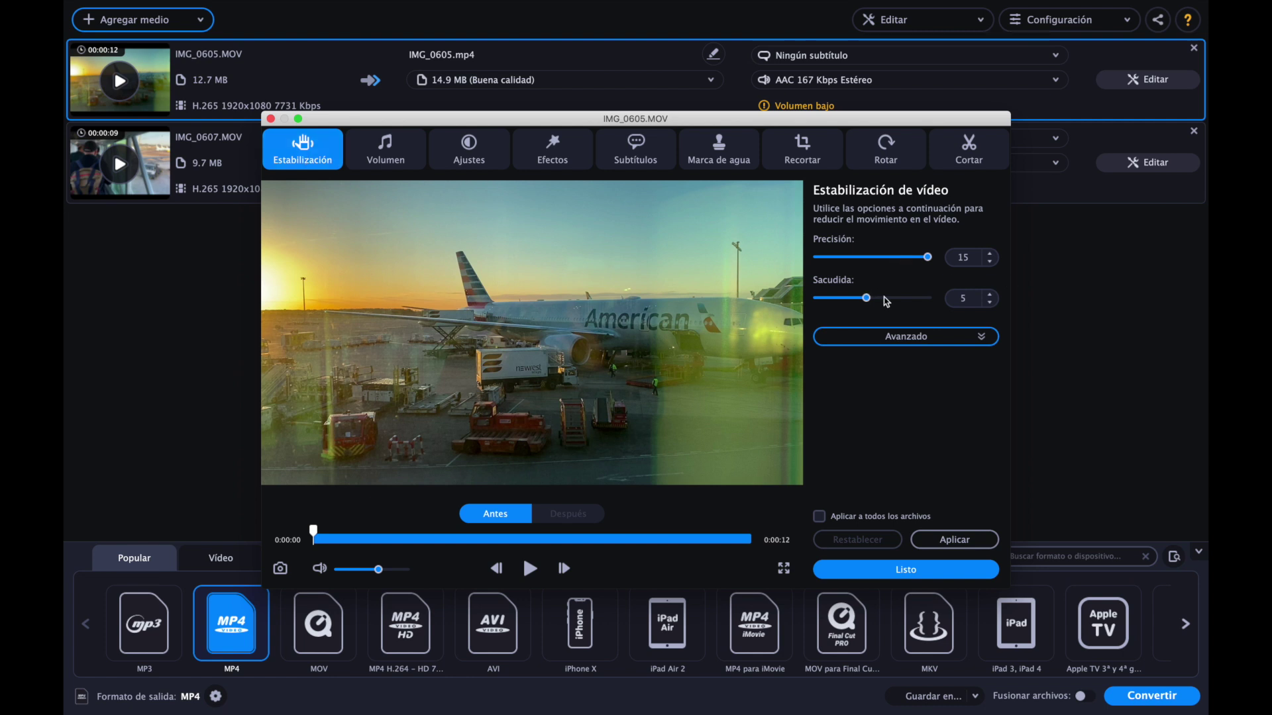
left_click(981, 337)
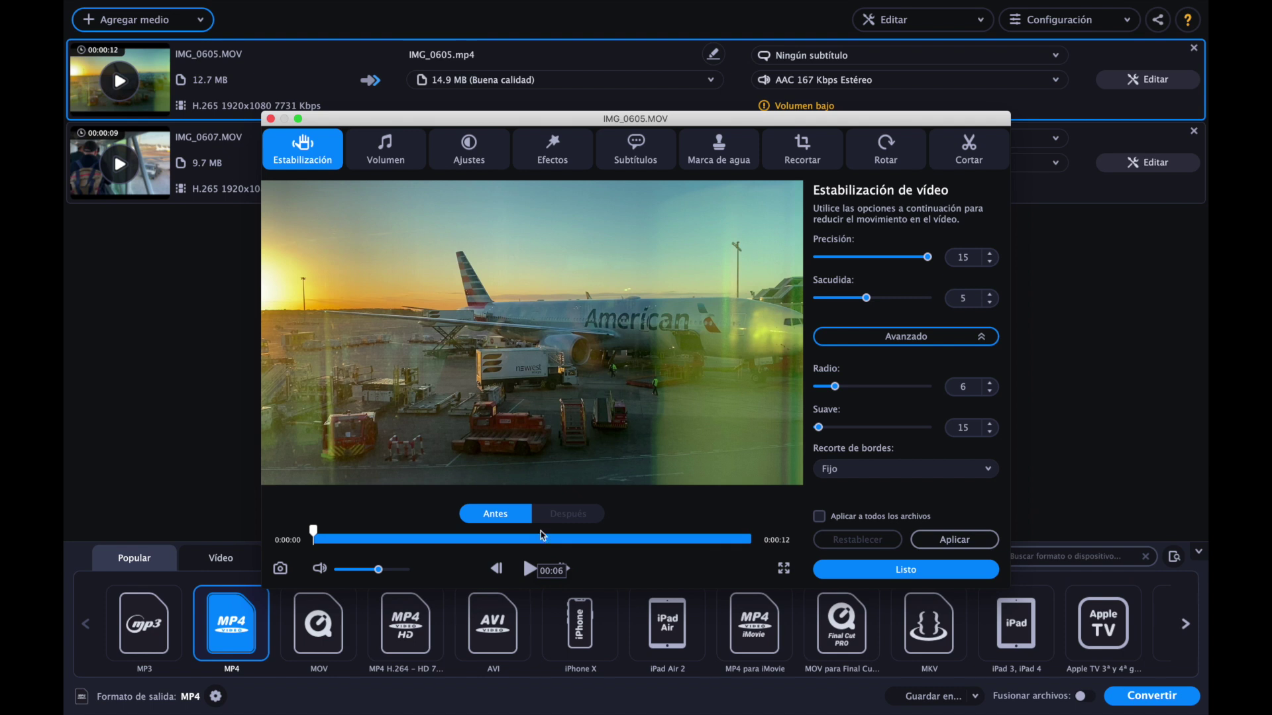
In the audio adjustments of IMG_0605.MOV, try a volume of 0% and return it to 100%
left_click(386, 159)
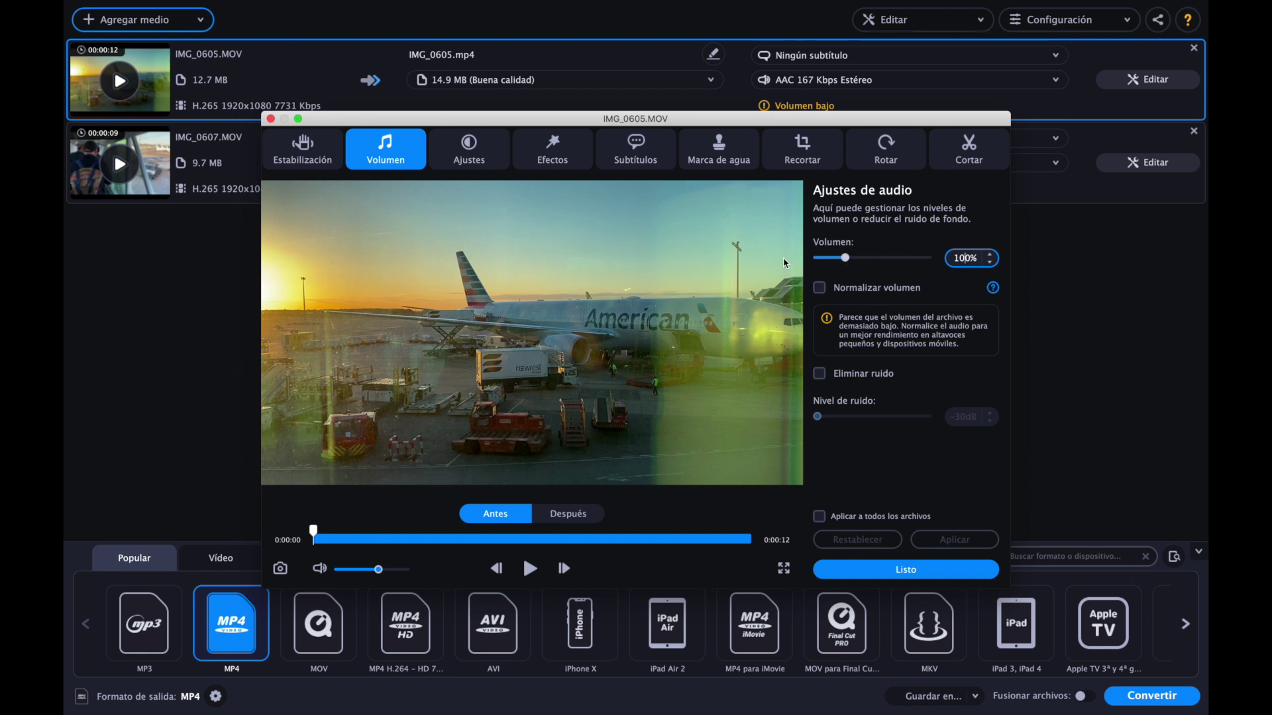
left_click(836, 262)
double_click(969, 261)
type("0")
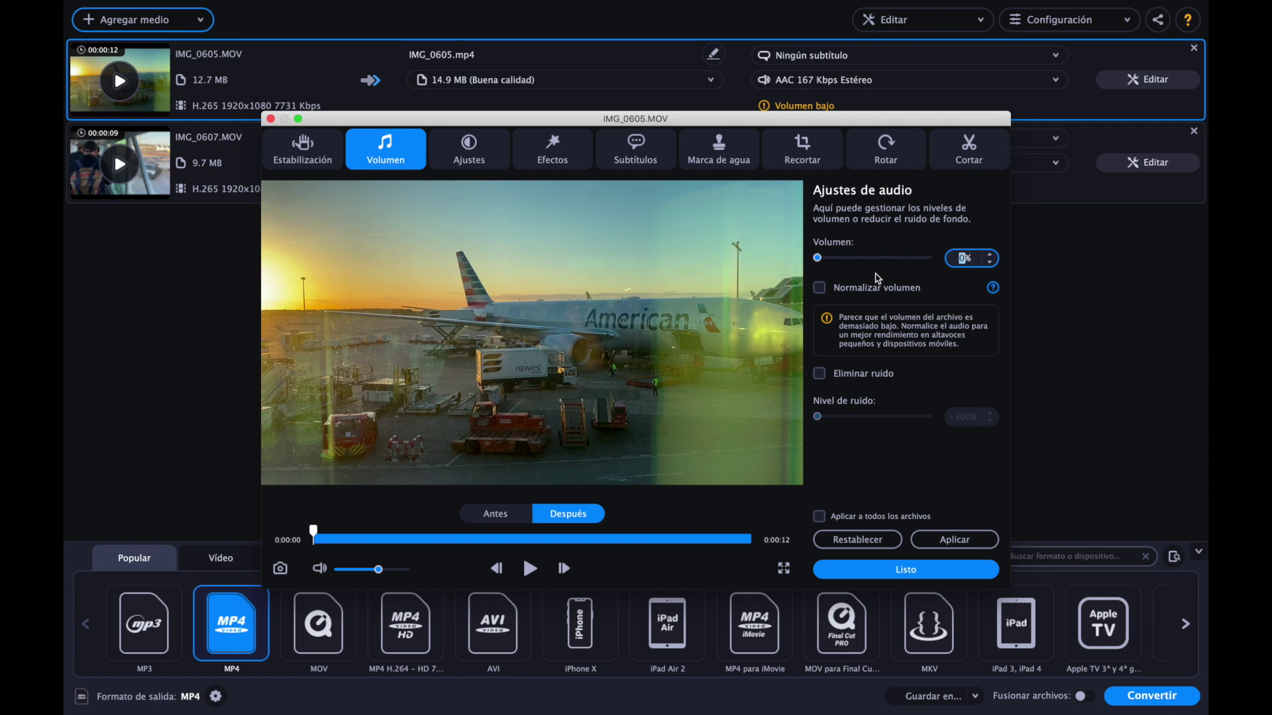
left_click_drag(821, 262, 836, 262)
type("100")
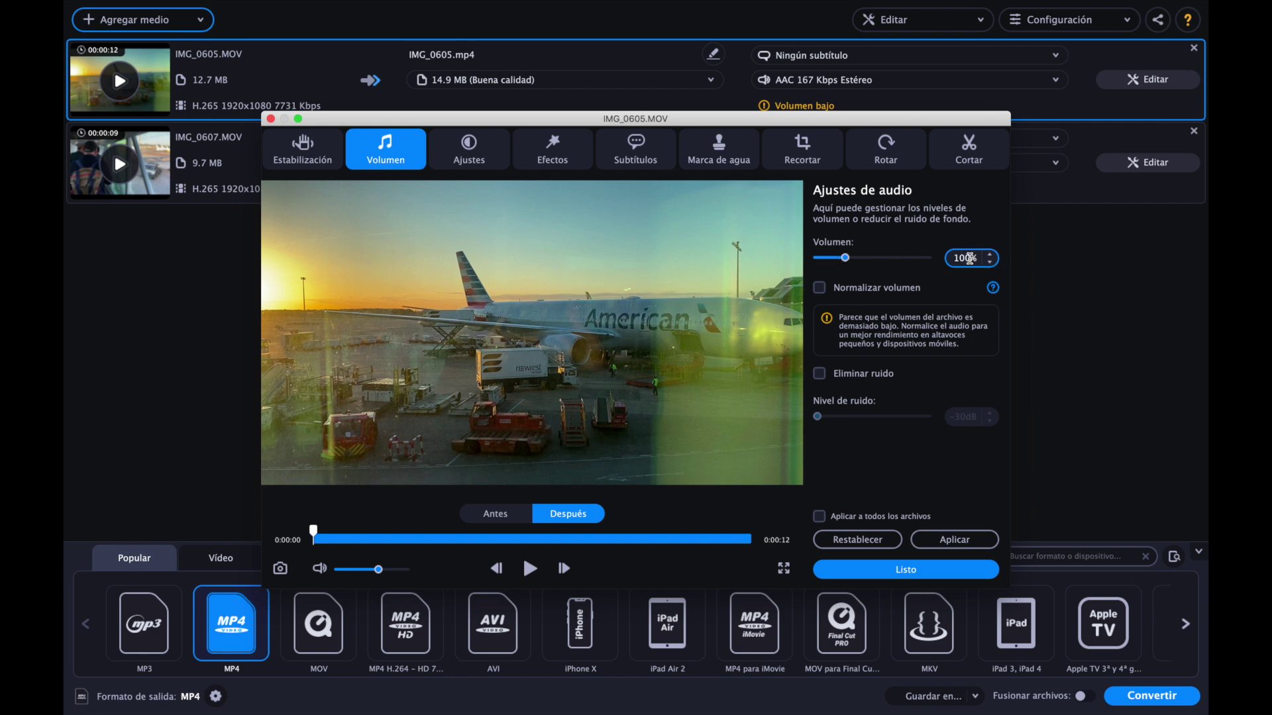